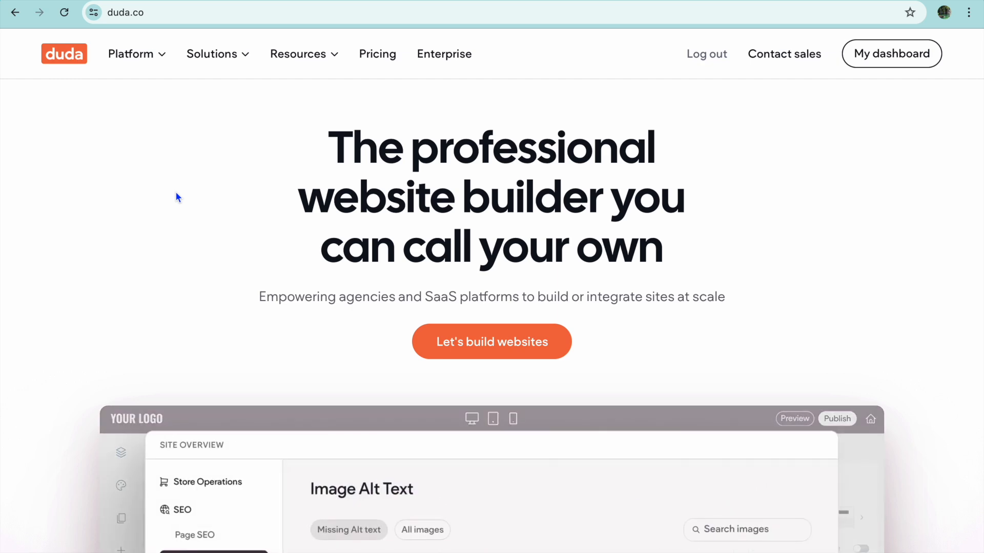
{"action": "scroll", "coordinate": [176, 193], "scroll_direction": "down", "scroll_amount": 2}
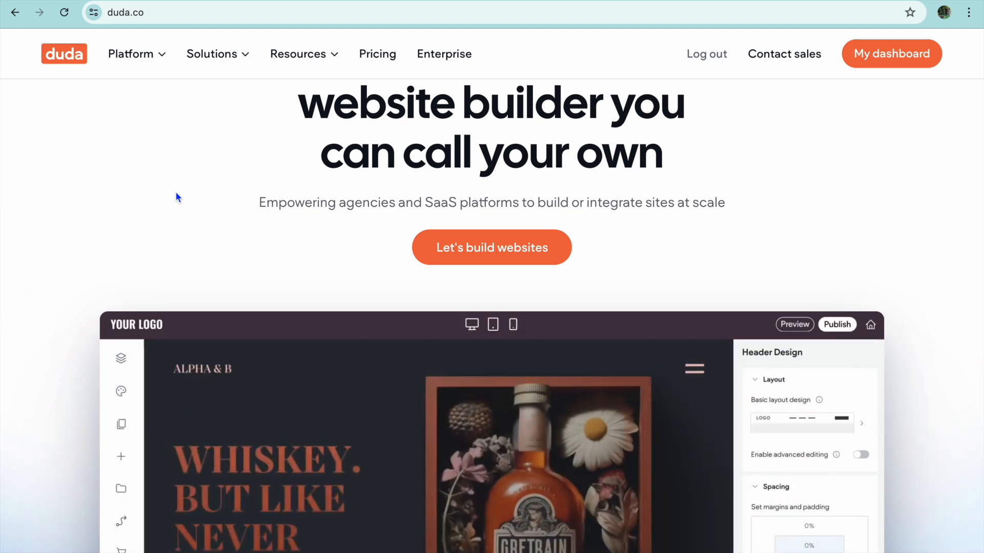
{"action": "scroll", "coordinate": [178, 198], "scroll_direction": "up", "scroll_amount": 2}
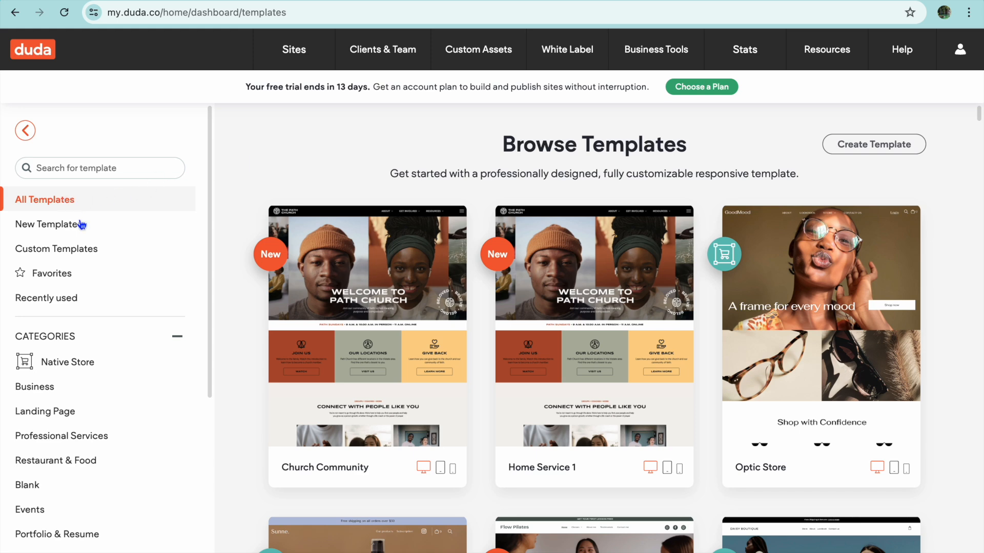
- Browse the template categories and filter the templates to the Blog category
{"action": "scroll", "coordinate": [90, 246], "scroll_direction": "down", "scroll_amount": 2}
{"action": "scroll", "coordinate": [91, 247], "scroll_direction": "down", "scroll_amount": 3}
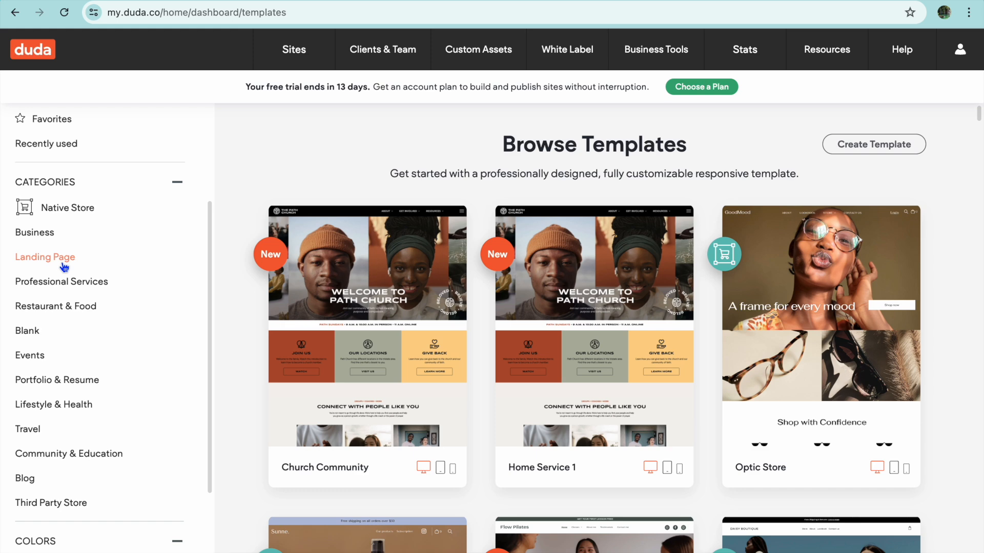
{"action": "scroll", "coordinate": [64, 267], "scroll_direction": "down", "scroll_amount": 3}
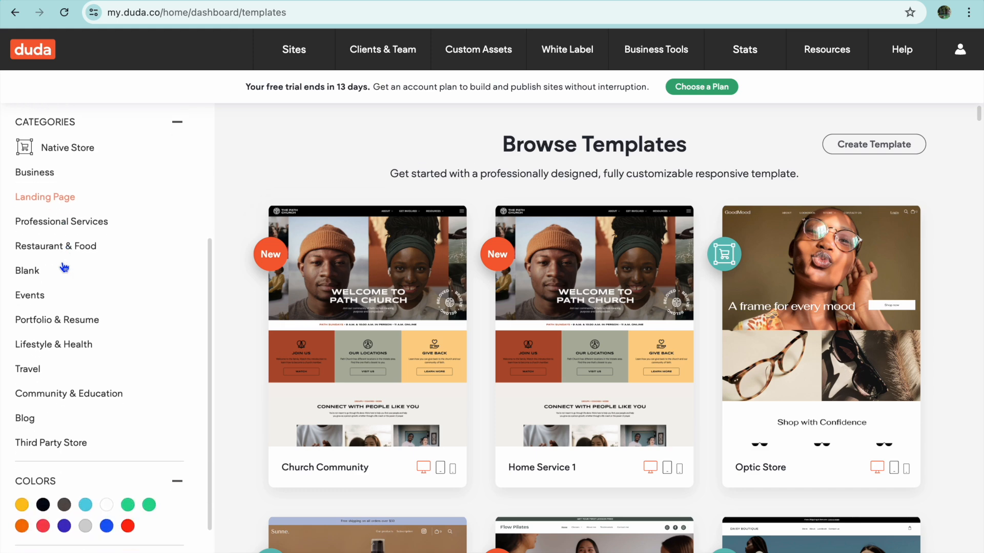
{"action": "scroll", "coordinate": [64, 267], "scroll_direction": "up", "scroll_amount": 1}
{"action": "scroll", "coordinate": [64, 267], "scroll_direction": "up", "scroll_amount": 2}
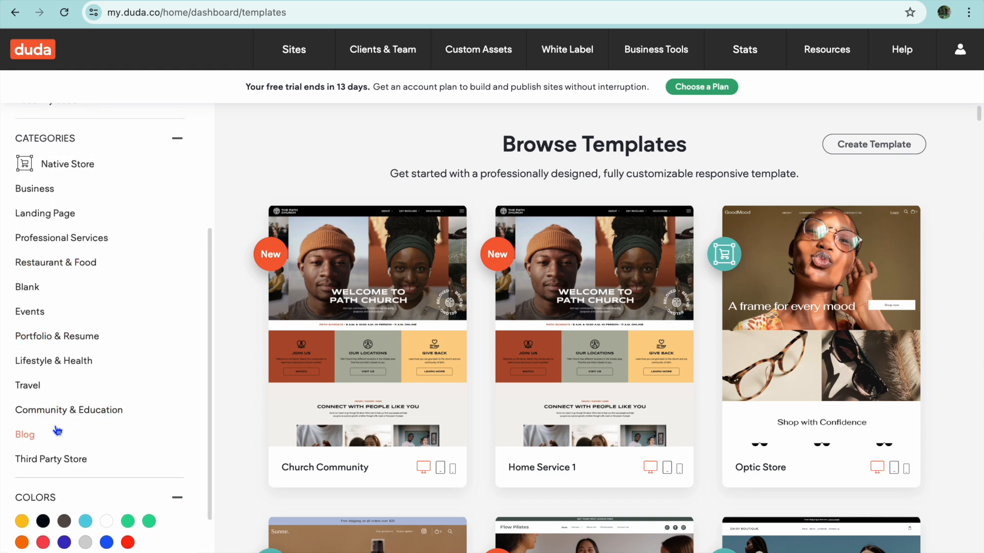
{"action": "left_click", "coordinate": [34, 437]}
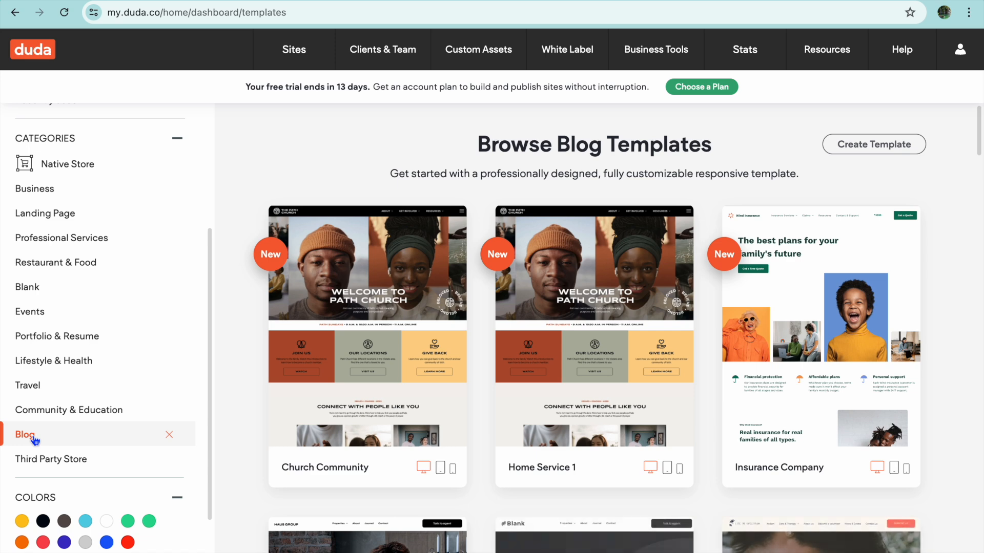
- Look through the Blog templates and start building a site named "tes" from the Home Service 1 template
{"action": "mouse_move", "coordinate": [328, 315]}
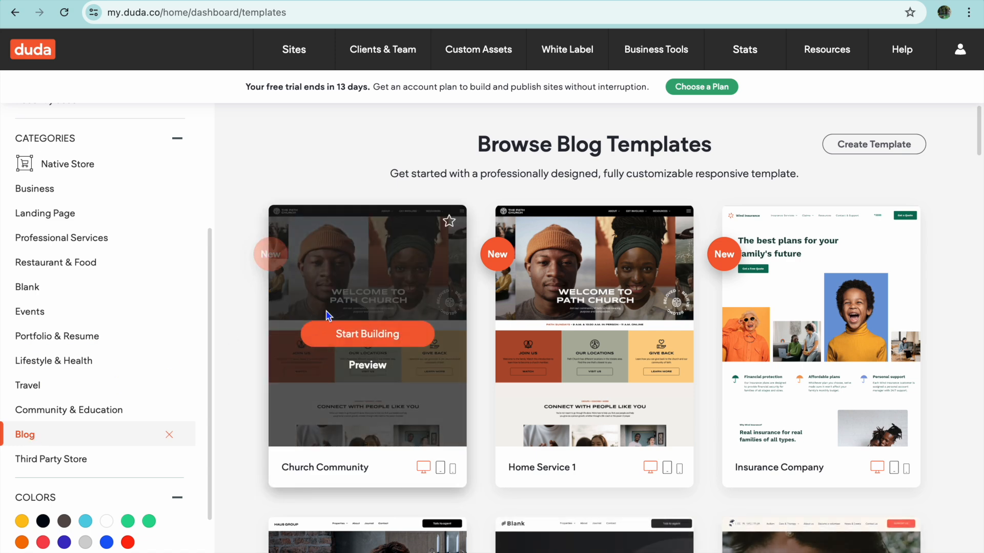
{"action": "scroll", "coordinate": [326, 313], "scroll_direction": "down", "scroll_amount": 9}
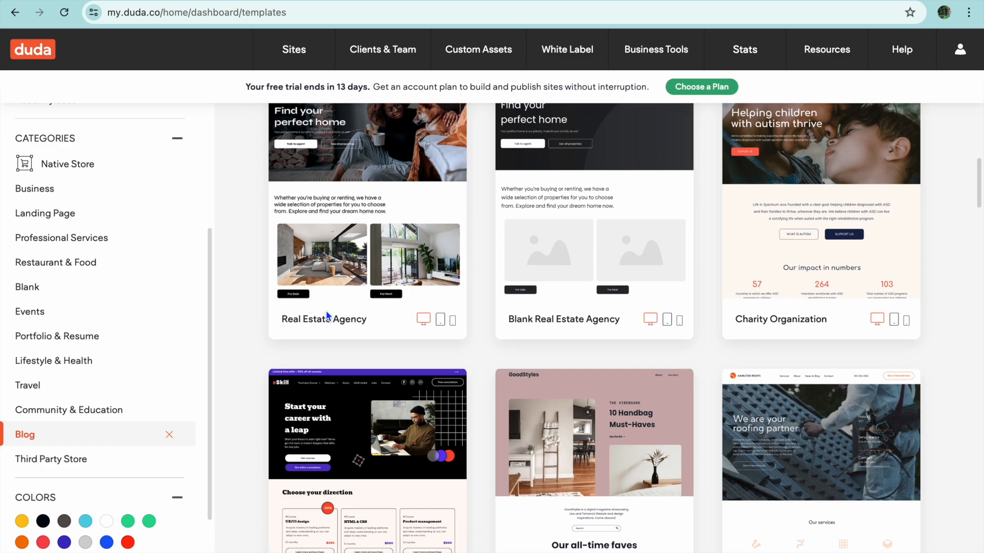
{"action": "scroll", "coordinate": [326, 315], "scroll_direction": "down", "scroll_amount": 5}
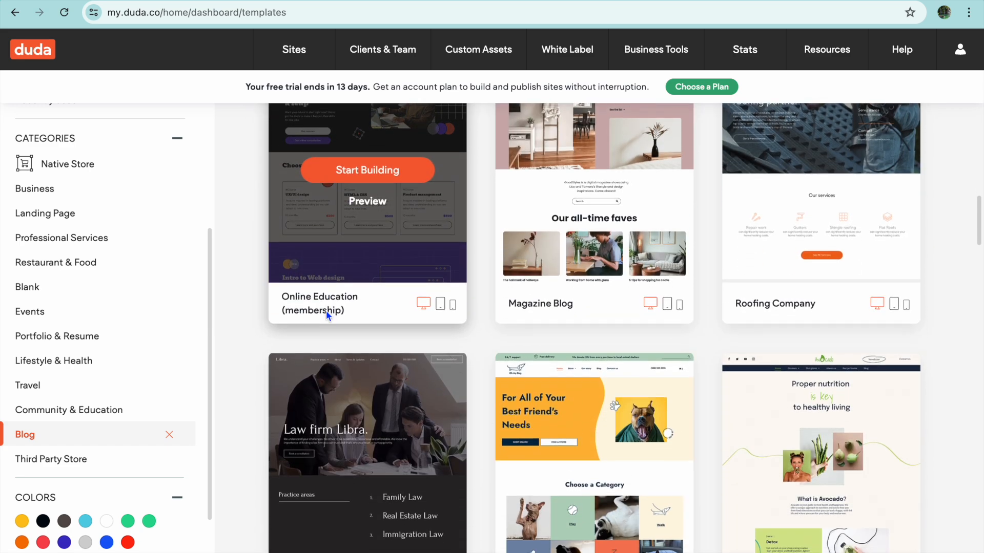
{"action": "scroll", "coordinate": [326, 310], "scroll_direction": "down", "scroll_amount": 9}
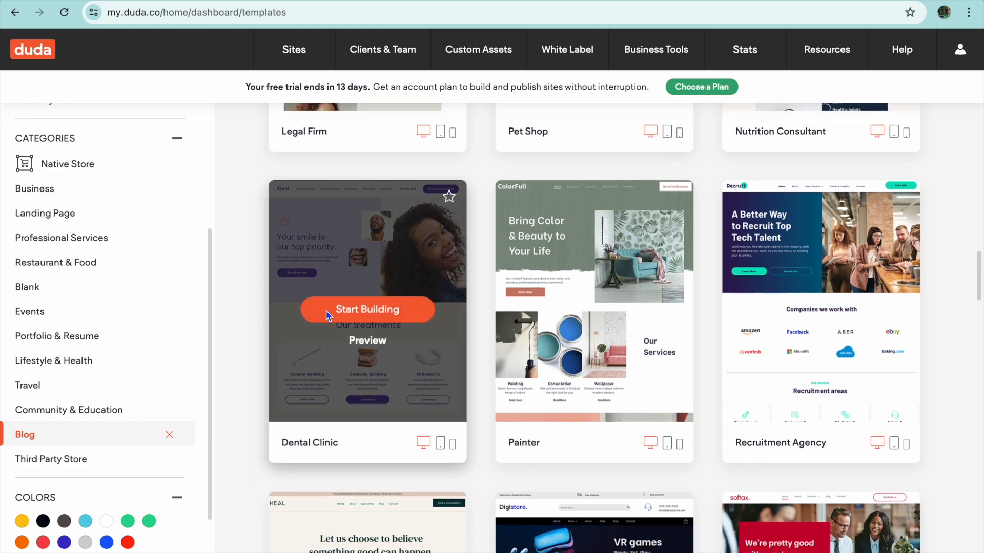
{"action": "scroll", "coordinate": [326, 316], "scroll_direction": "down", "scroll_amount": 4}
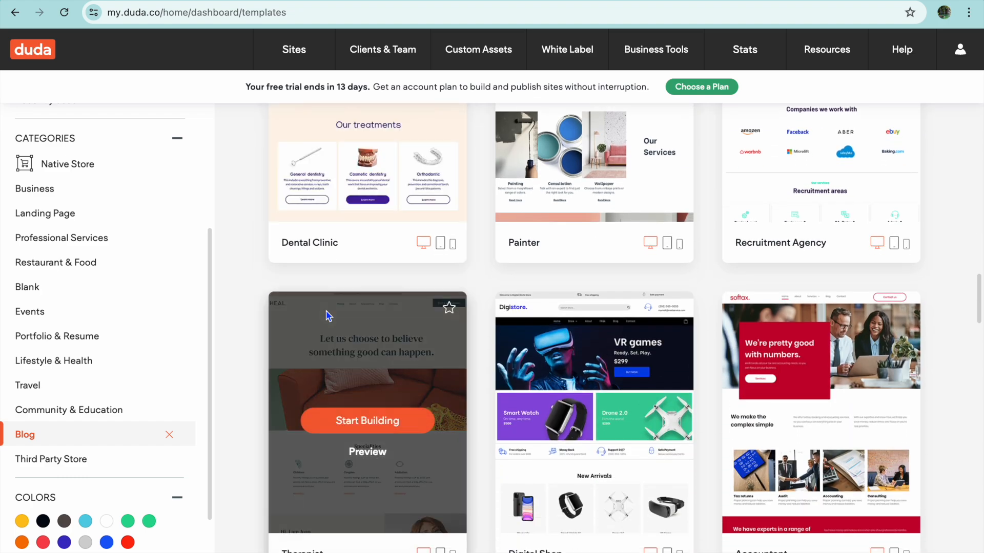
{"action": "scroll", "coordinate": [328, 316], "scroll_direction": "up", "scroll_amount": 15}
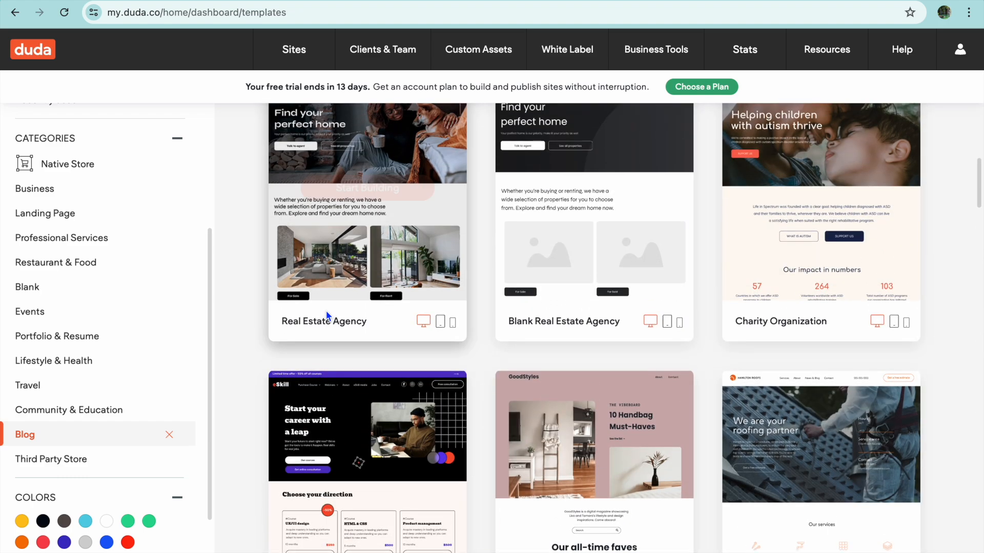
{"action": "scroll", "coordinate": [327, 315], "scroll_direction": "up", "scroll_amount": 9}
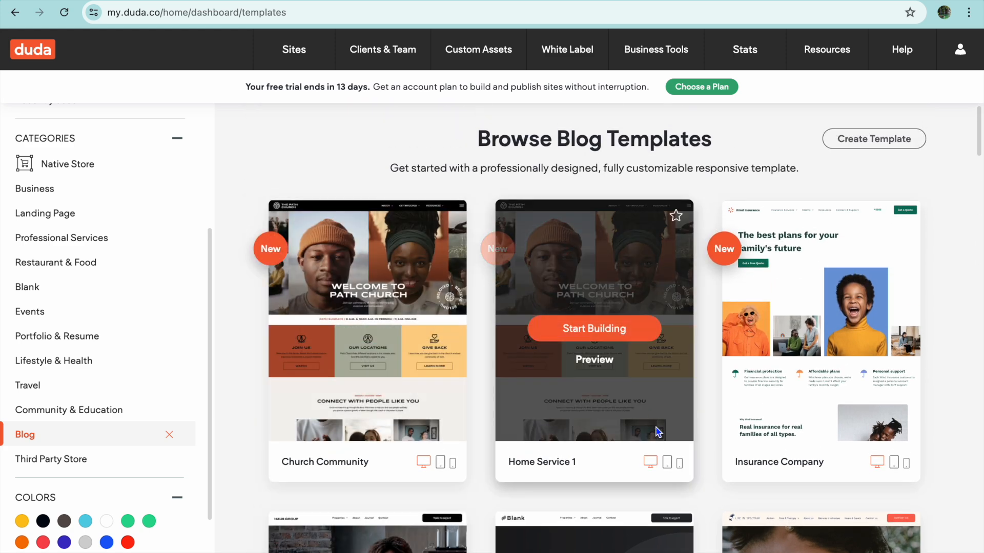
{"action": "left_click", "coordinate": [608, 337]}
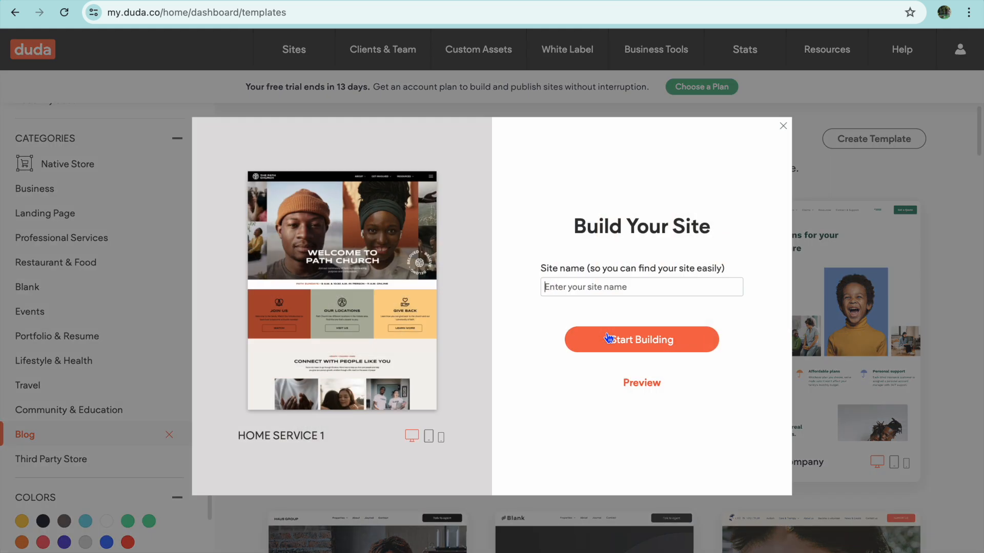
{"action": "left_click", "coordinate": [604, 291]}
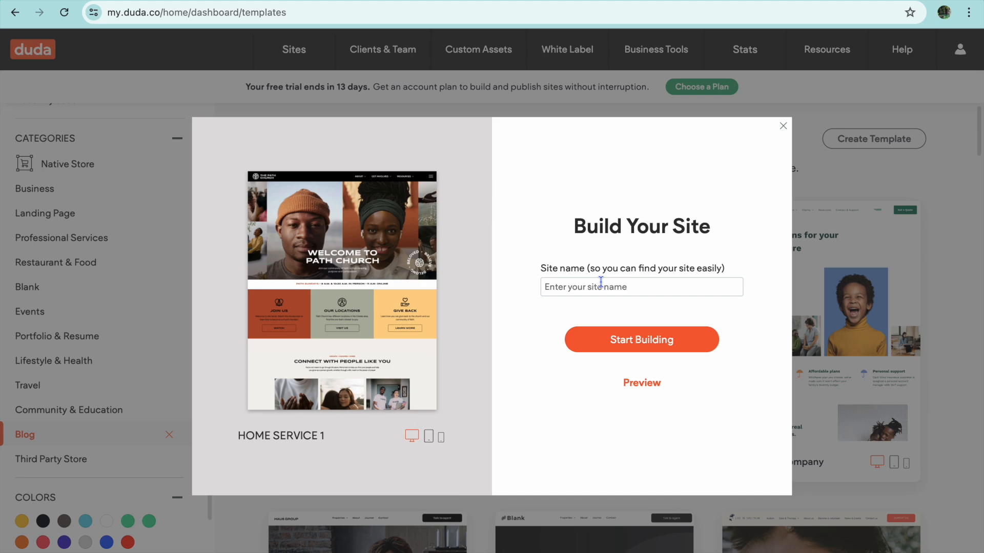
{"action": "type", "text": "test"}
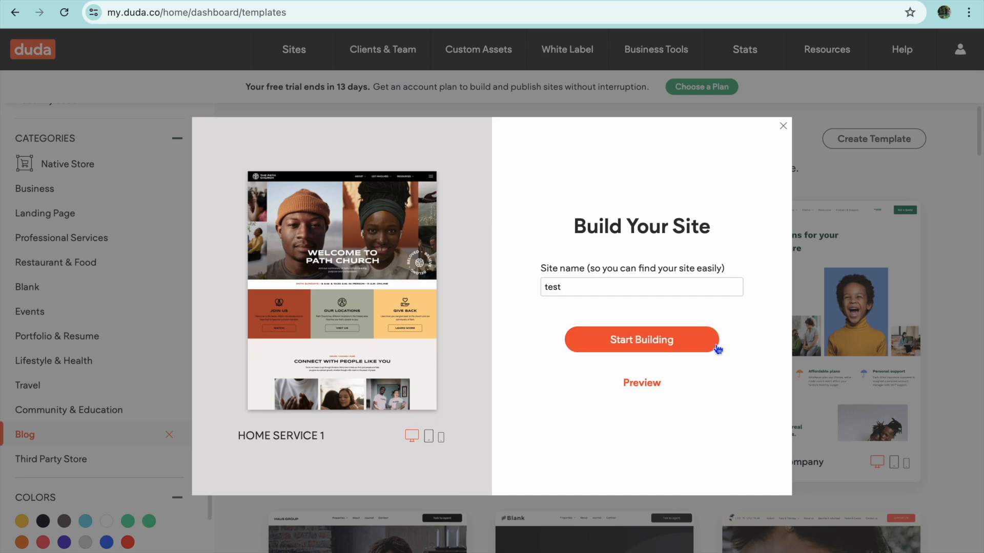
{"action": "left_click", "coordinate": [681, 340]}
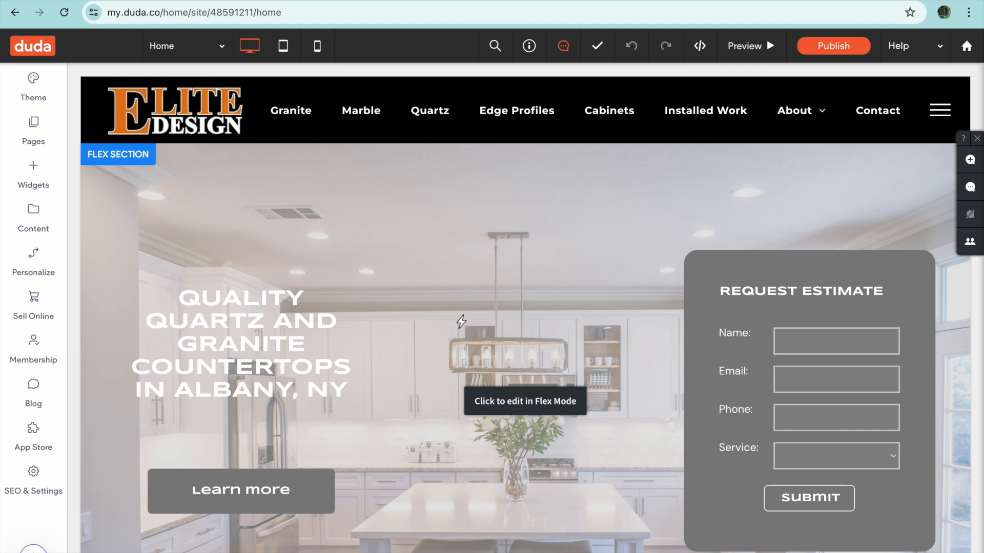
- Open the kitchen hero section in Flex Mode, dismiss the welcome dialog and replace the hero heading with "SIMPLE ANSWERS"
{"action": "left_click", "coordinate": [472, 293]}
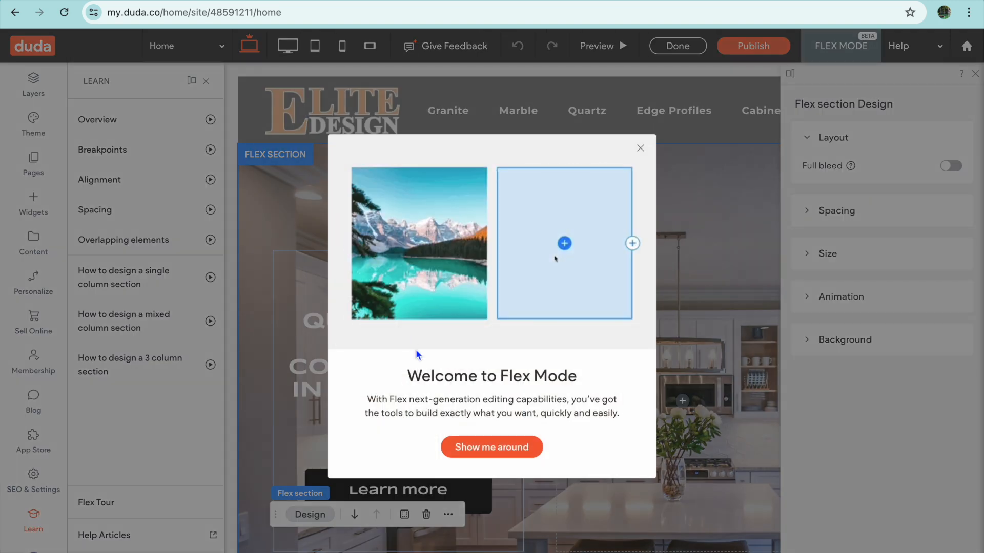
{"action": "left_click", "coordinate": [640, 149]}
{"action": "left_click", "coordinate": [417, 343]}
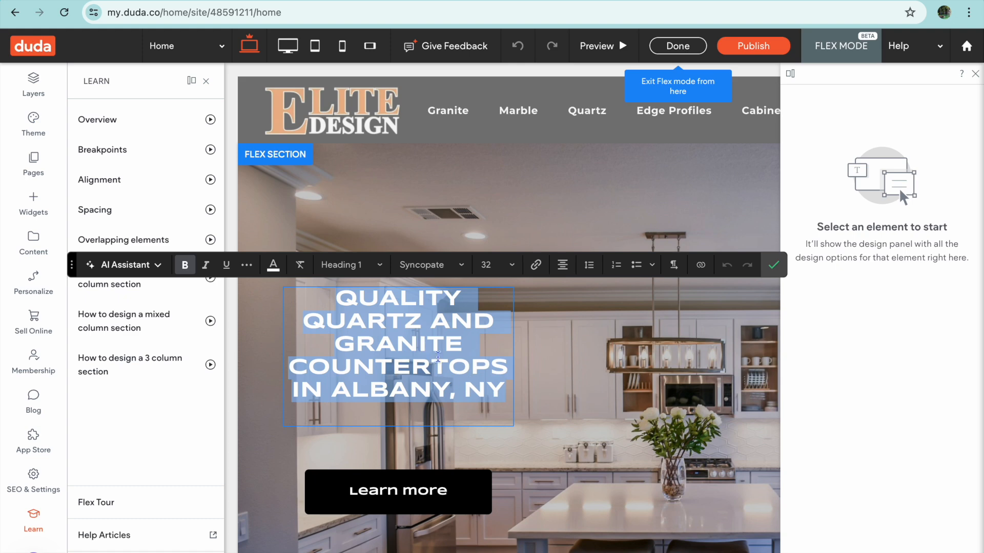
{"action": "type", "text": "SIMPLE "}
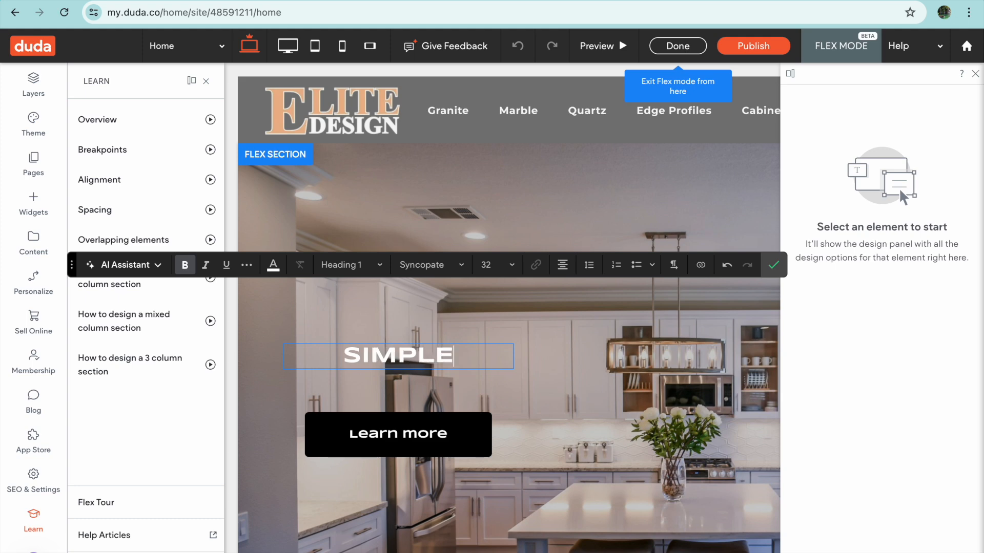
{"action": "type", "text": "ANSW"}
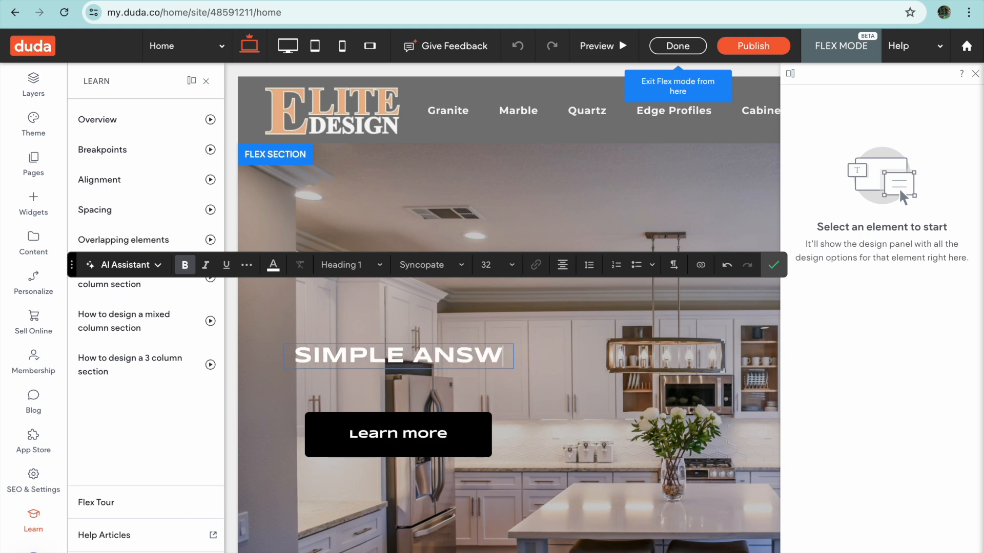
{"action": "type", "text": "ERS"}
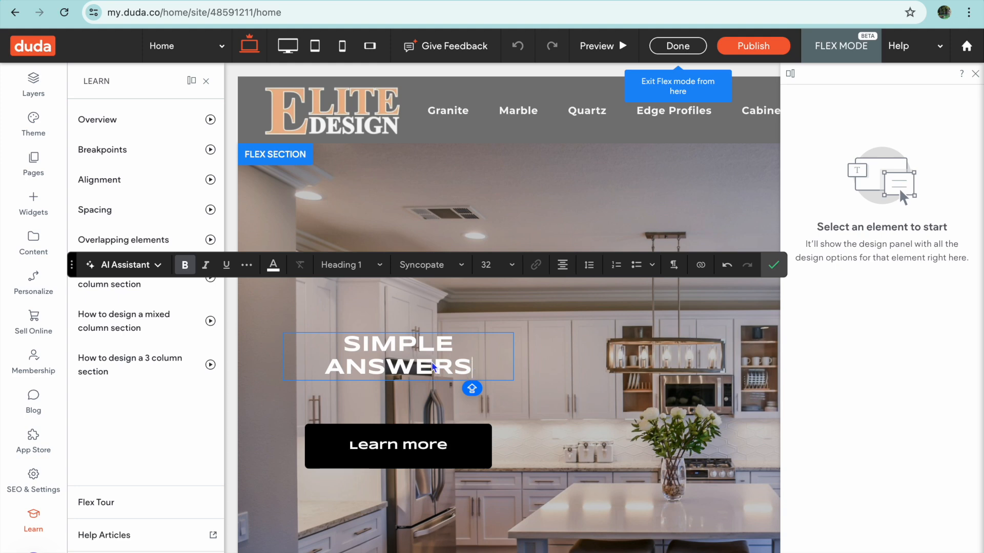
- Link the whole "SIMPLE ANSWERS" heading to the existing Home page of the site
{"action": "left_click", "coordinate": [344, 341]}
{"action": "left_click_drag", "start_coordinate": [344, 341], "coordinate": [473, 368]}
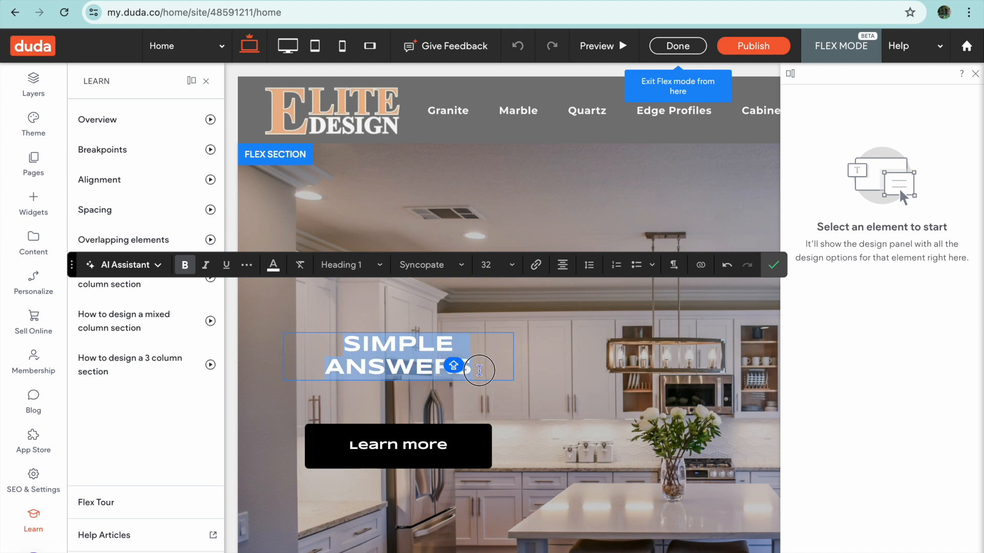
{"action": "left_click", "coordinate": [534, 266]}
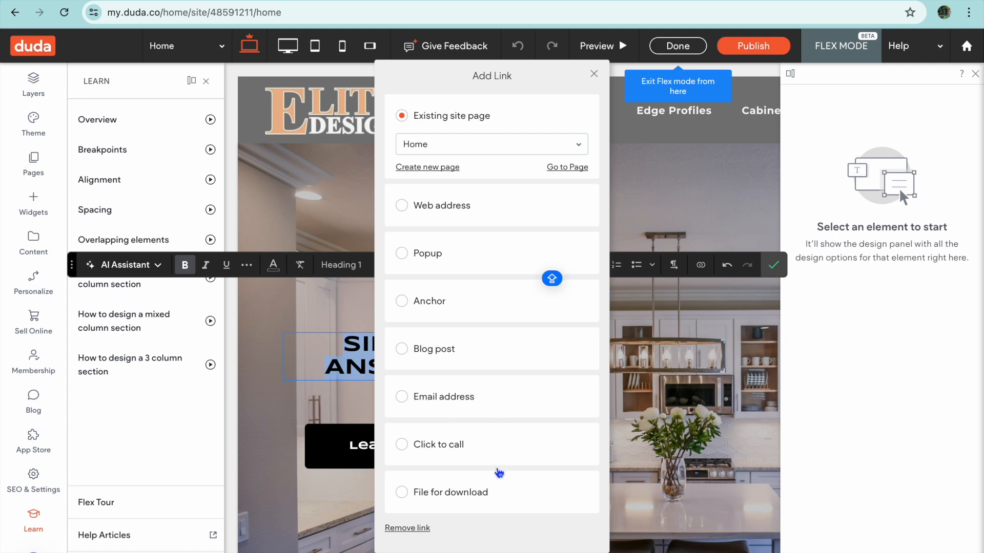
{"action": "left_click", "coordinate": [594, 74]}
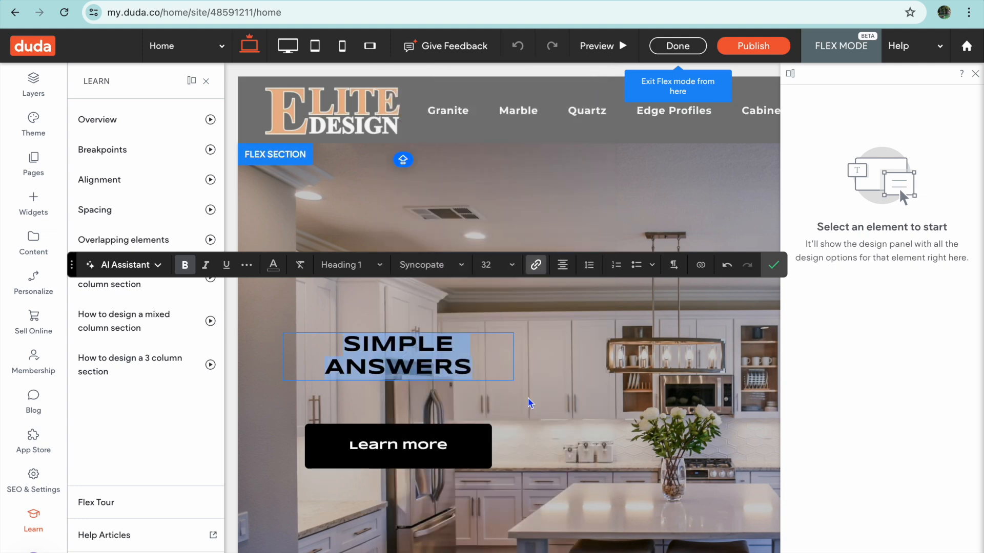
- Examine the design options of the Learn more button in the hero section
{"action": "left_click", "coordinate": [438, 460]}
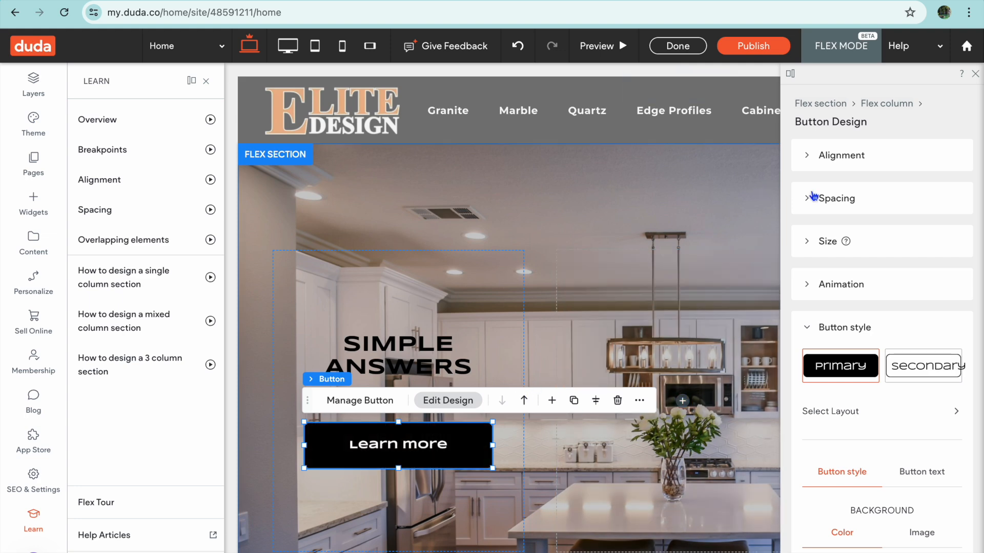
{"action": "scroll", "coordinate": [841, 338], "scroll_direction": "down", "scroll_amount": 2}
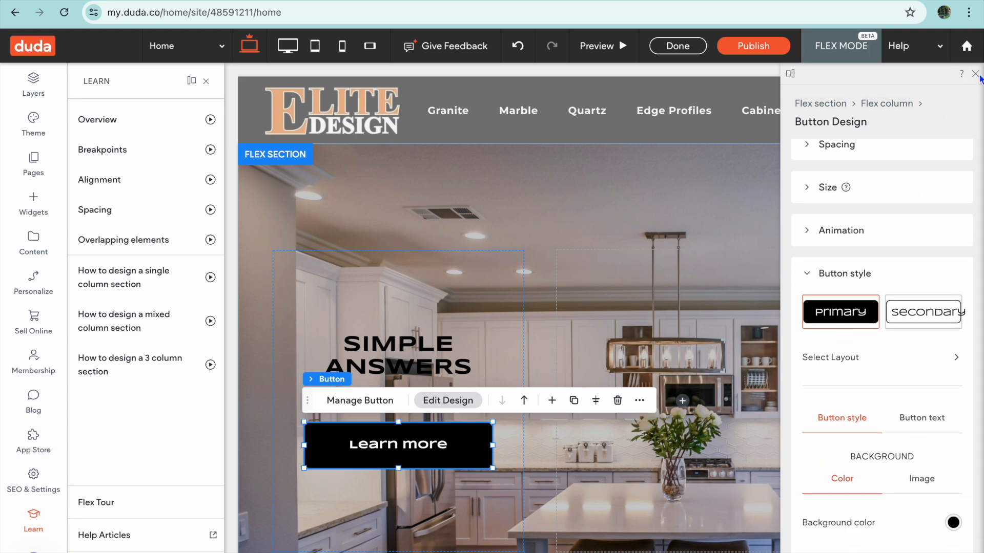
{"action": "left_click", "coordinate": [975, 73]}
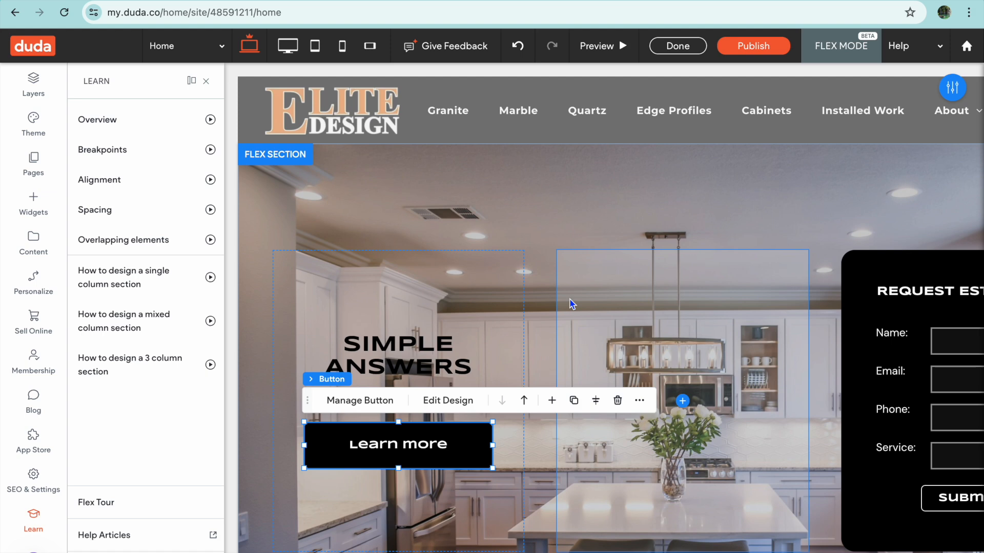
{"action": "left_click", "coordinate": [543, 203]}
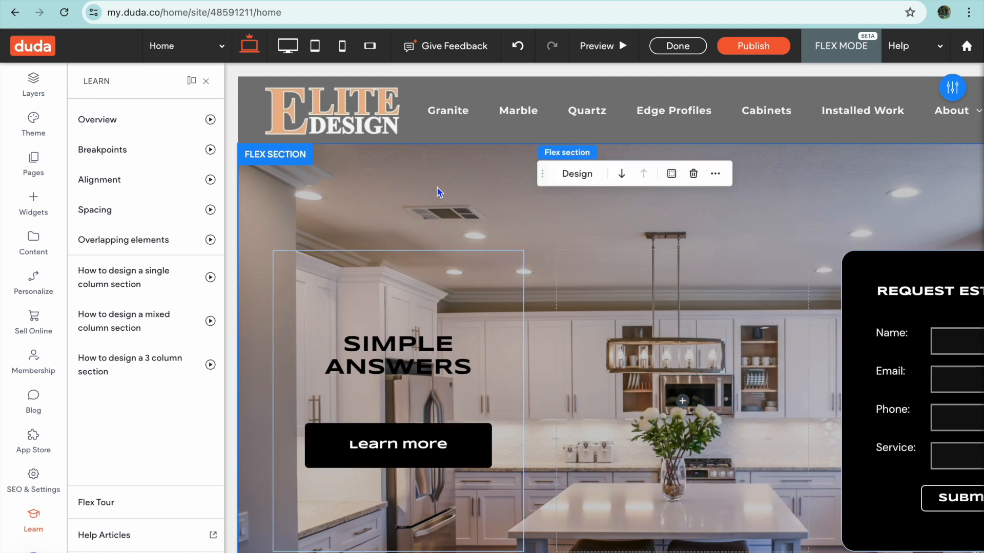
- Look through the designed Flex section layouts available for a new section below the hero, then close the layout picker
{"action": "scroll", "coordinate": [438, 192], "scroll_direction": "down", "scroll_amount": 5}
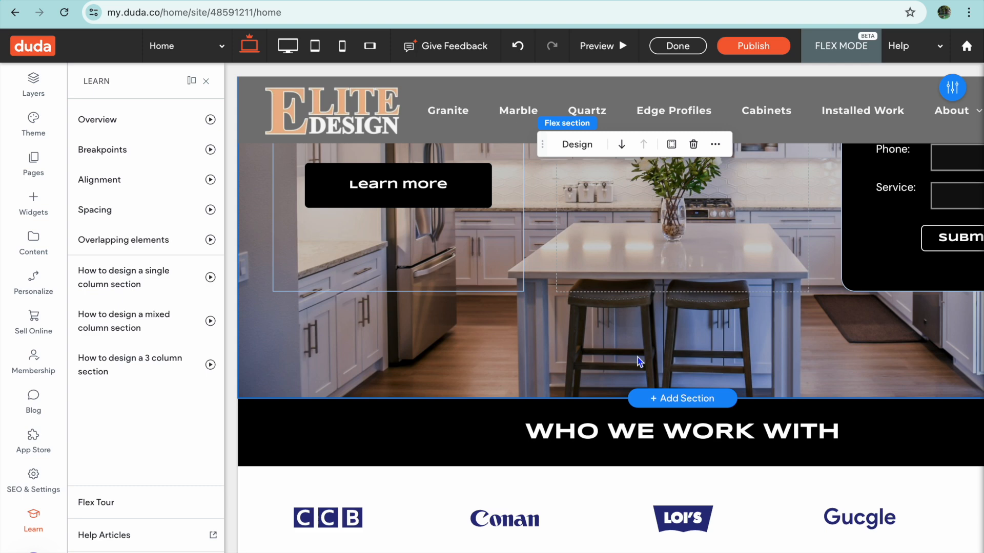
{"action": "left_click", "coordinate": [675, 407]}
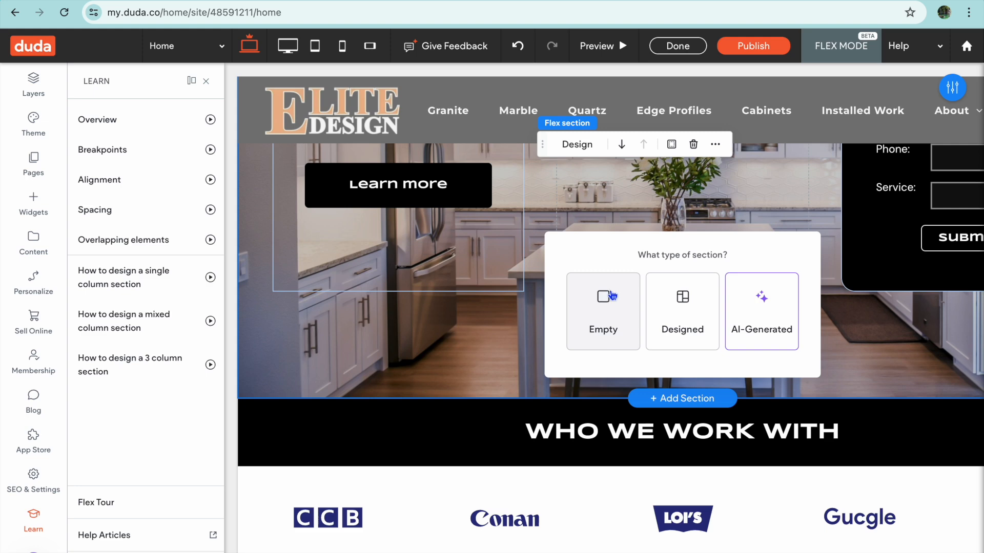
{"action": "left_click", "coordinate": [686, 333]}
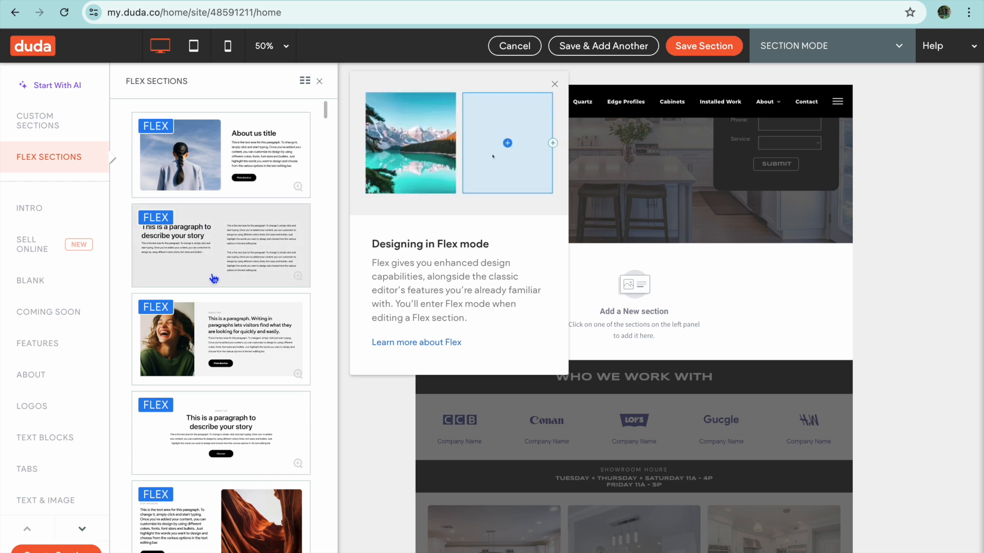
{"action": "scroll", "coordinate": [213, 277], "scroll_direction": "down", "scroll_amount": 2}
{"action": "scroll", "coordinate": [213, 261], "scroll_direction": "down", "scroll_amount": 10}
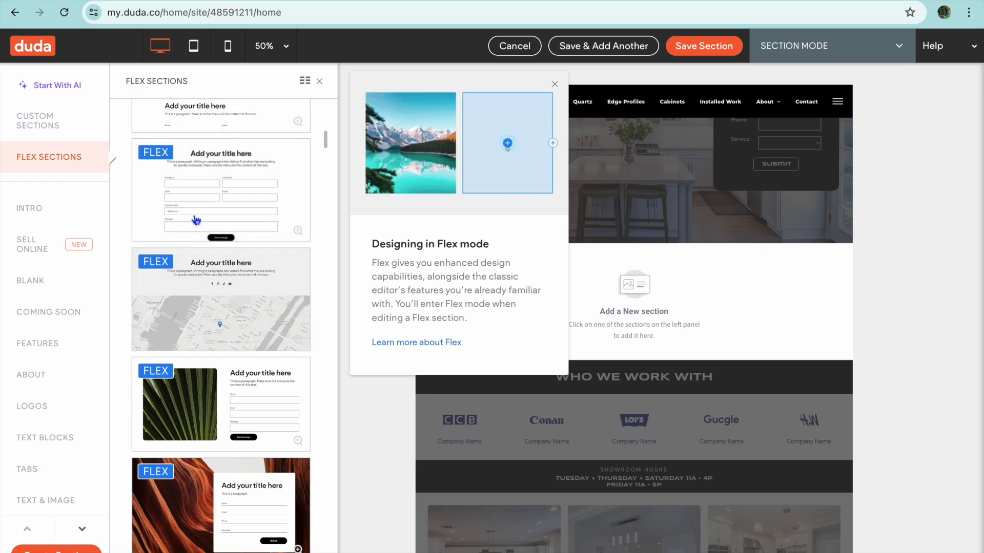
{"action": "scroll", "coordinate": [263, 213], "scroll_direction": "down", "scroll_amount": 3}
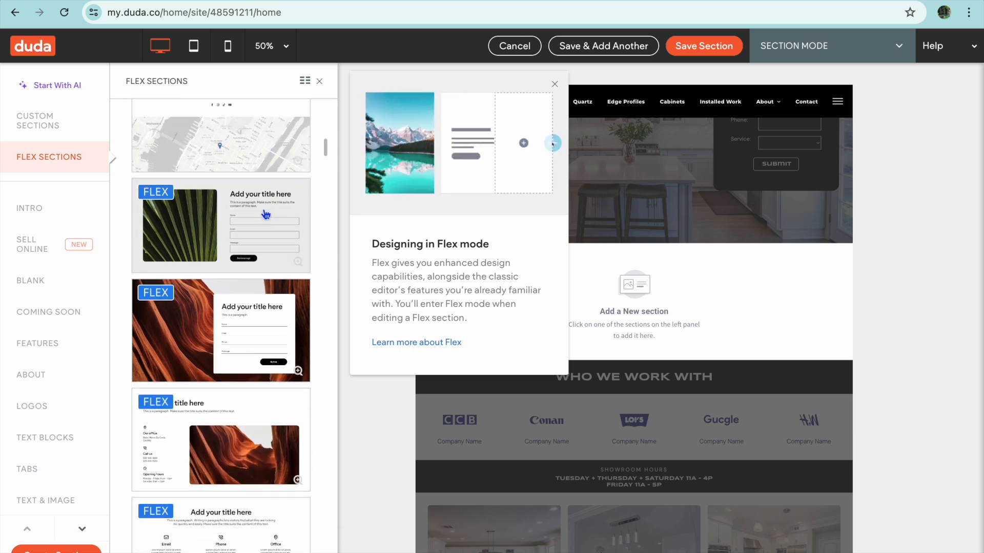
{"action": "scroll", "coordinate": [243, 145], "scroll_direction": "up", "scroll_amount": 1}
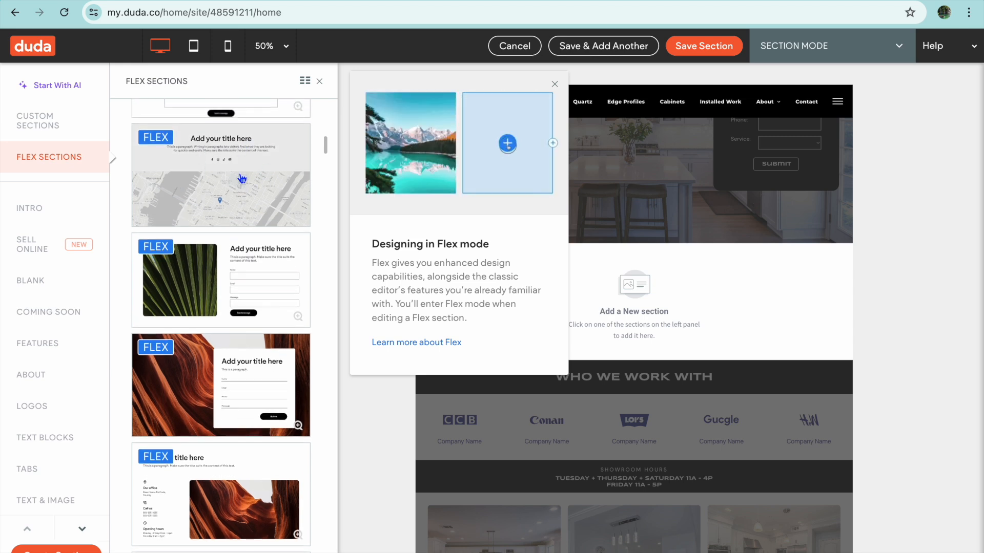
{"action": "scroll", "coordinate": [242, 179], "scroll_direction": "down", "scroll_amount": 3}
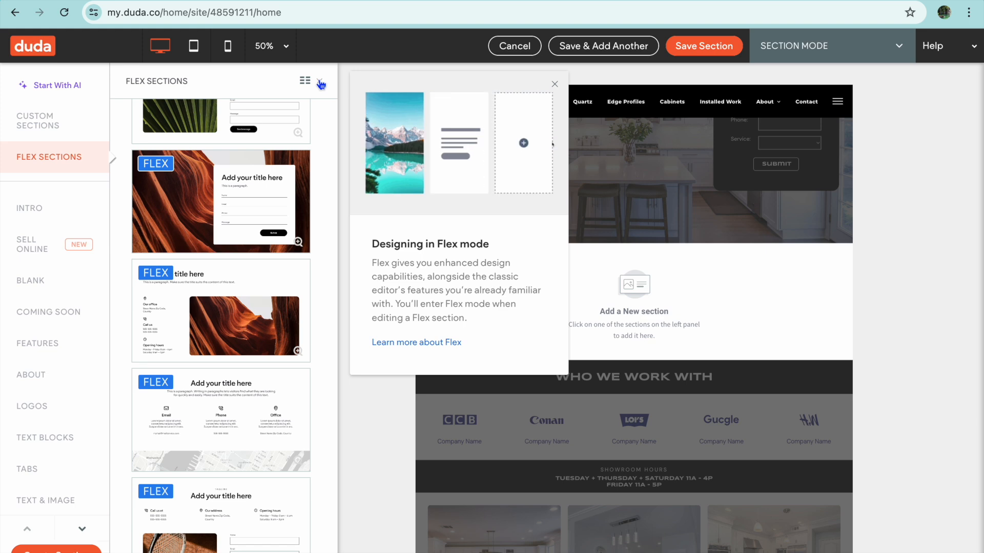
{"action": "left_click", "coordinate": [321, 85]}
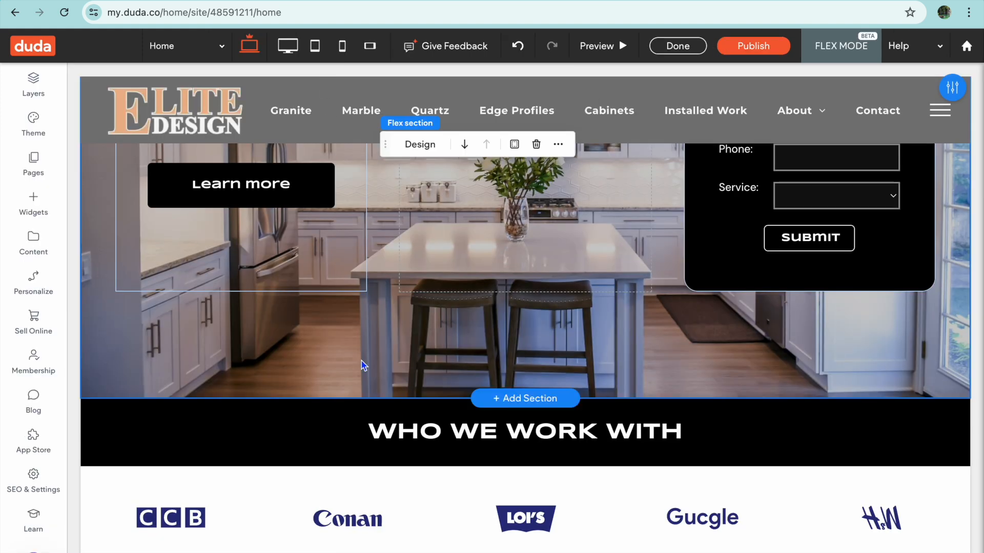
- Examine the home page sections below the hero, including the "WHO WE WORK WITH" heading, showroom hours and kitchen photos
{"action": "scroll", "coordinate": [362, 367], "scroll_direction": "down", "scroll_amount": 3}
{"action": "double_click", "coordinate": [431, 314]}
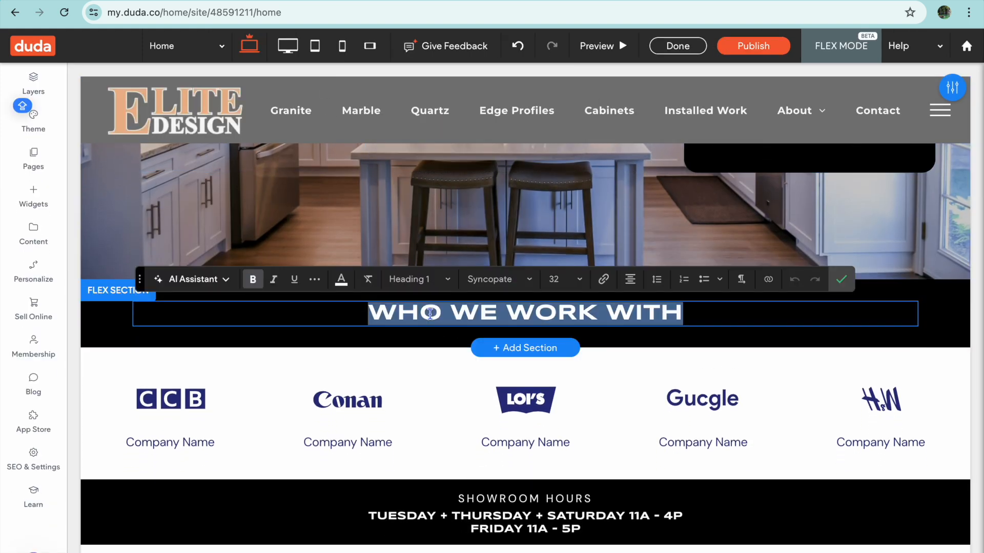
{"action": "scroll", "coordinate": [354, 330], "scroll_direction": "down", "scroll_amount": 3}
{"action": "scroll", "coordinate": [355, 331], "scroll_direction": "down", "scroll_amount": 3}
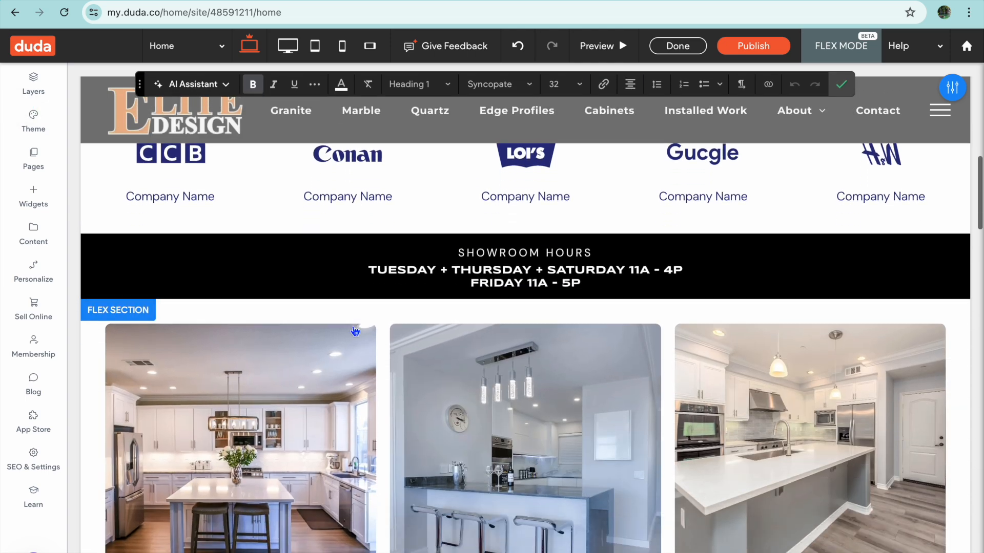
{"action": "scroll", "coordinate": [354, 331], "scroll_direction": "up", "scroll_amount": 10}
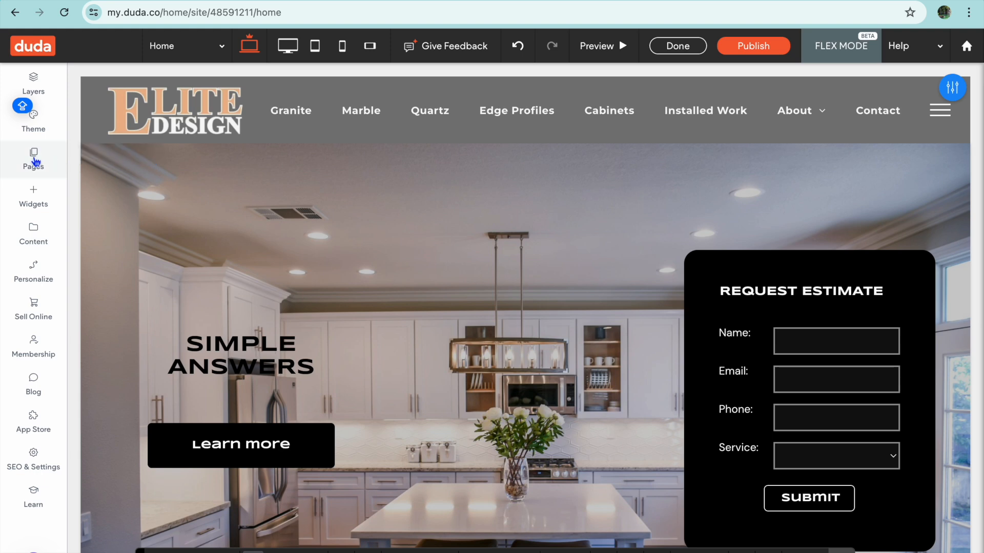
- Review the site's page list, open the Marble page for editing and look over its content
{"action": "left_click", "coordinate": [34, 160]}
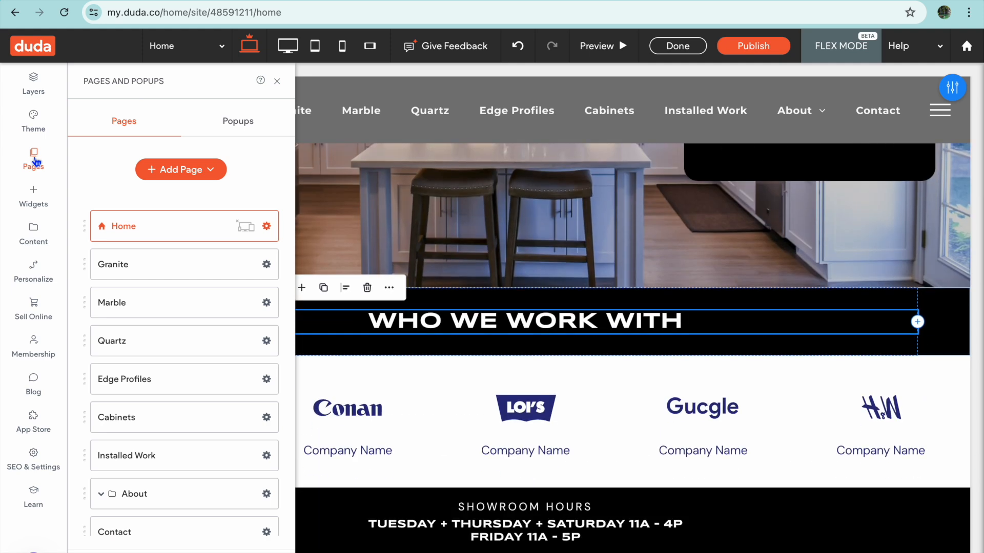
{"action": "scroll", "coordinate": [198, 315], "scroll_direction": "down", "scroll_amount": 1}
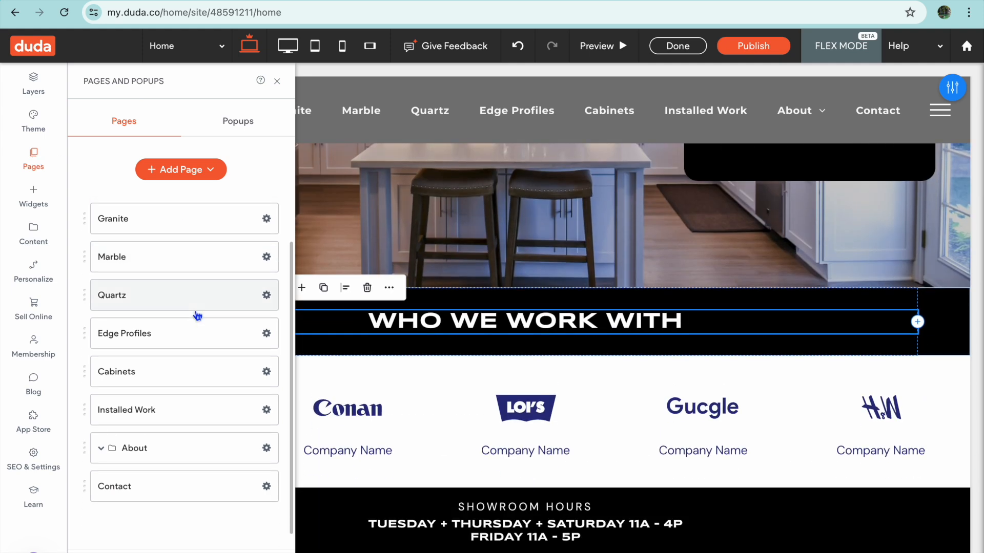
{"action": "scroll", "coordinate": [197, 315], "scroll_direction": "up", "scroll_amount": 1}
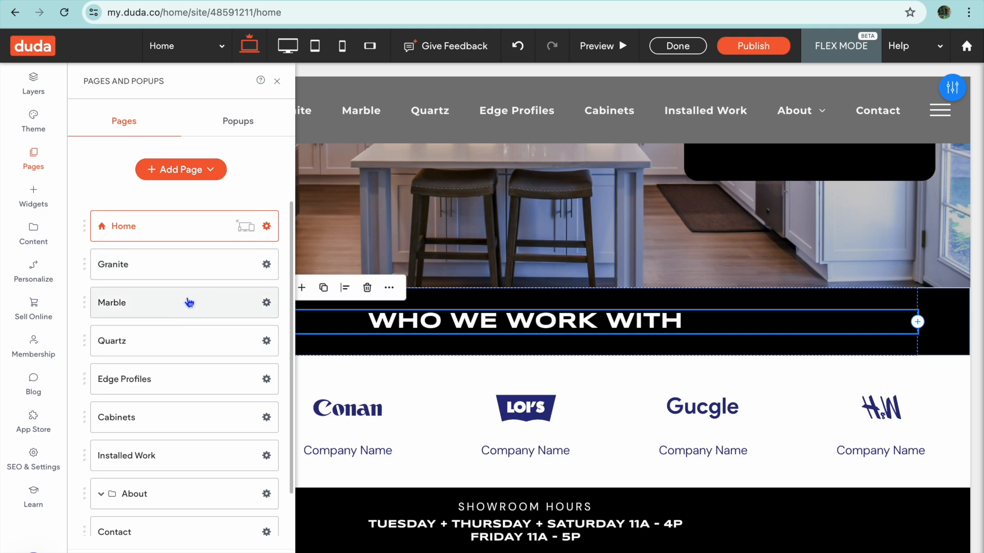
{"action": "left_click", "coordinate": [189, 303]}
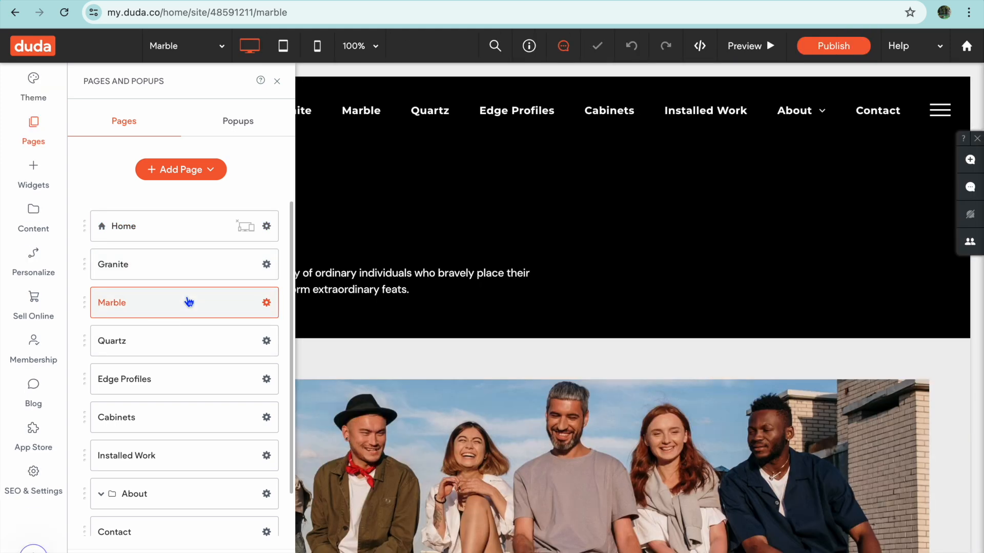
{"action": "scroll", "coordinate": [507, 336], "scroll_direction": "down", "scroll_amount": 5}
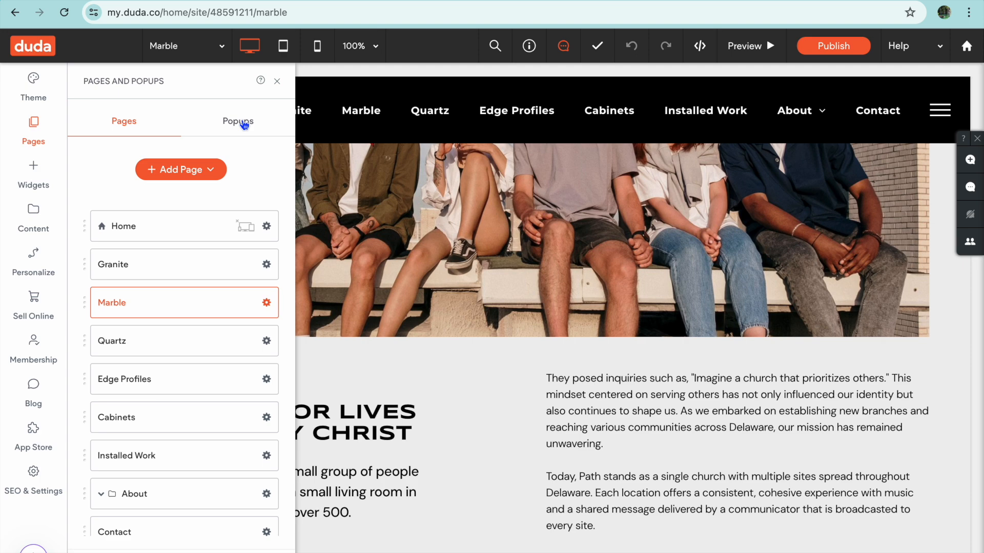
- Examine the popup types available for a new popup and close the selection without adding one
{"action": "left_click", "coordinate": [245, 125]}
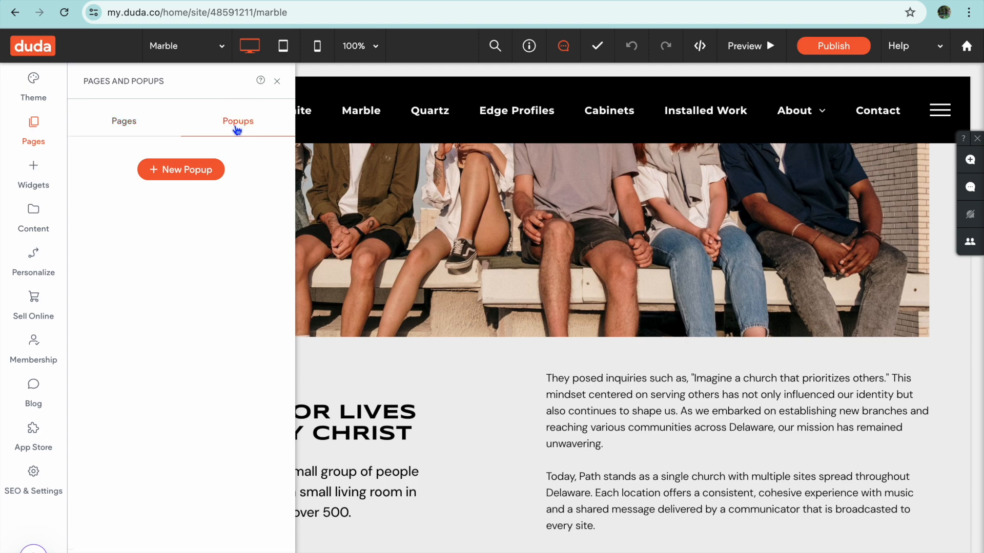
{"action": "left_click", "coordinate": [183, 172]}
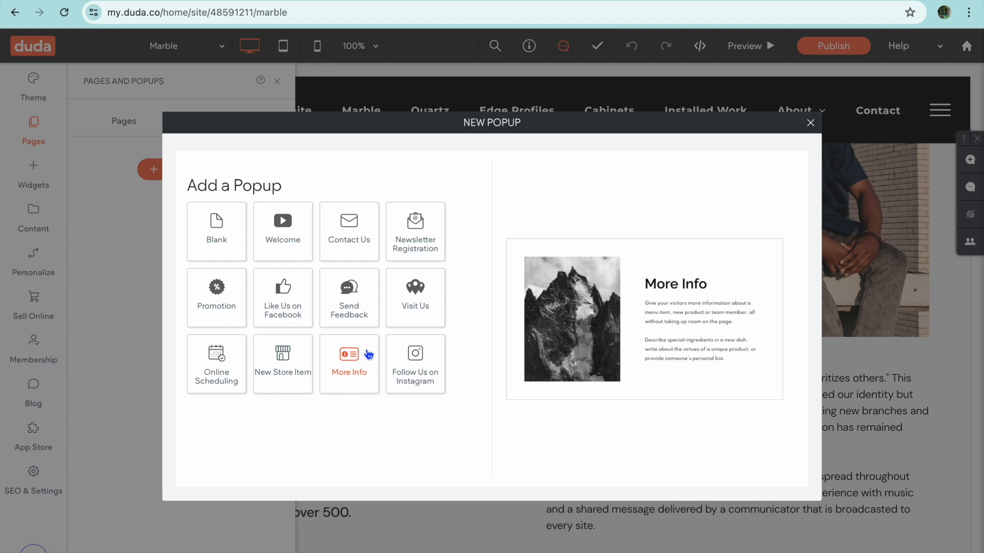
{"action": "left_click", "coordinate": [810, 122]}
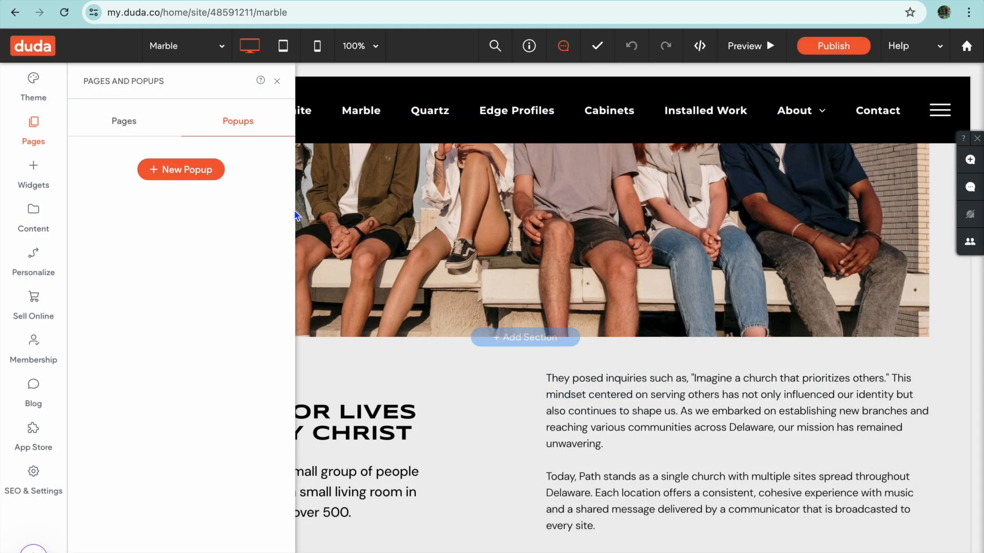
- Examine the page types offered for adding a new page, then dismiss them and look over the existing page list
{"action": "left_click", "coordinate": [147, 127]}
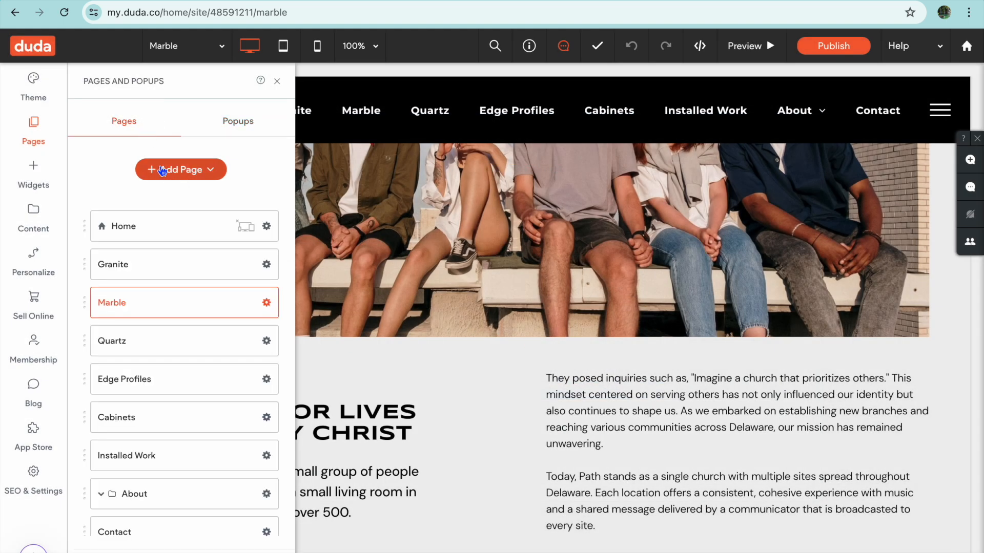
{"action": "left_click", "coordinate": [197, 170]}
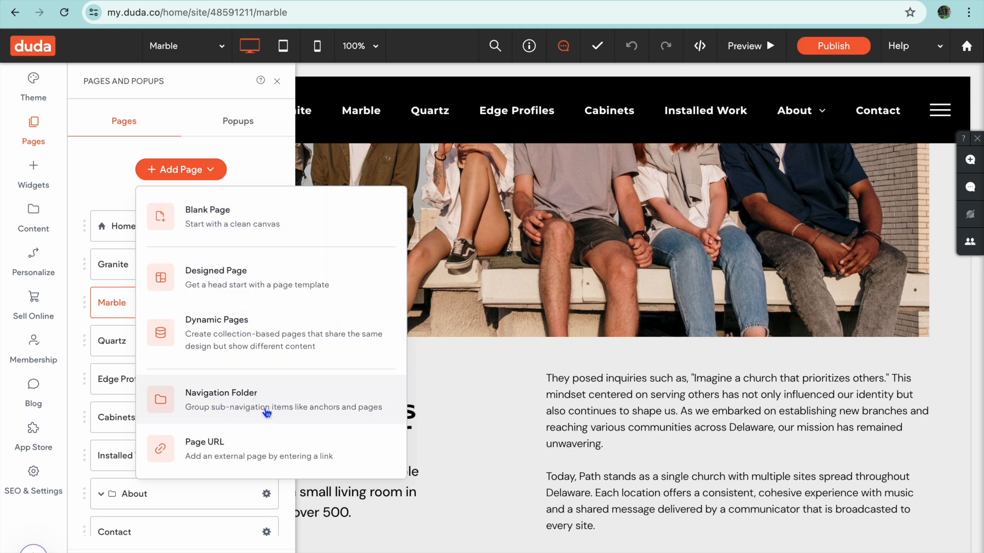
{"action": "left_click", "coordinate": [260, 172]}
{"action": "scroll", "coordinate": [217, 292], "scroll_direction": "down", "scroll_amount": 2}
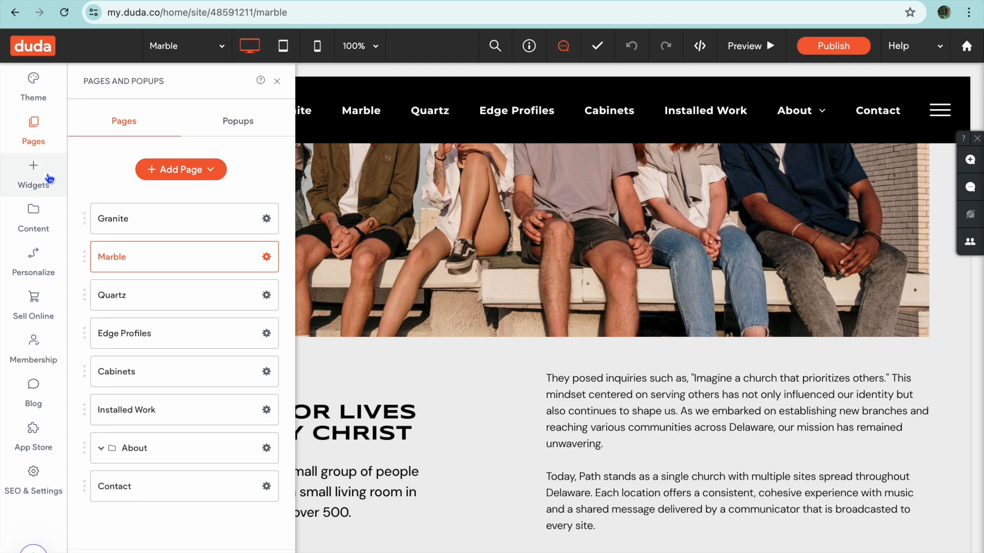
- Look through the widget library, covering the Popular, Basics and Media groups
{"action": "left_click", "coordinate": [41, 178]}
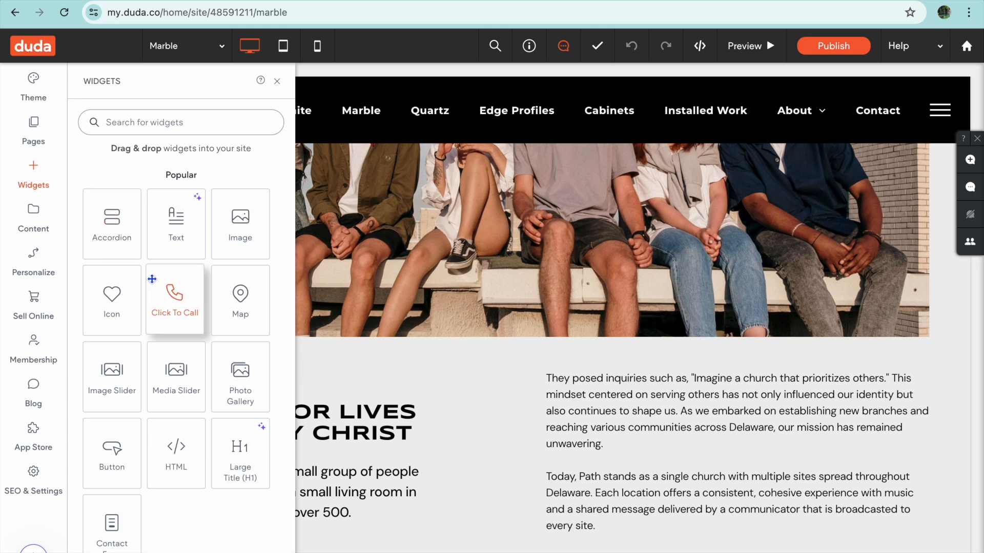
{"action": "scroll", "coordinate": [152, 278], "scroll_direction": "down", "scroll_amount": 3}
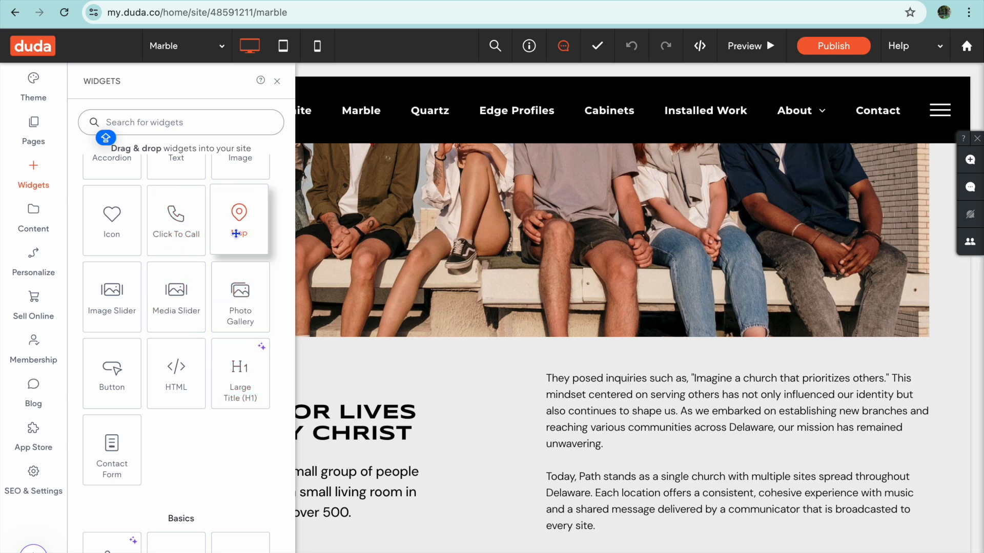
{"action": "scroll", "coordinate": [164, 340], "scroll_direction": "down", "scroll_amount": 2}
{"action": "scroll", "coordinate": [110, 366], "scroll_direction": "down", "scroll_amount": 3}
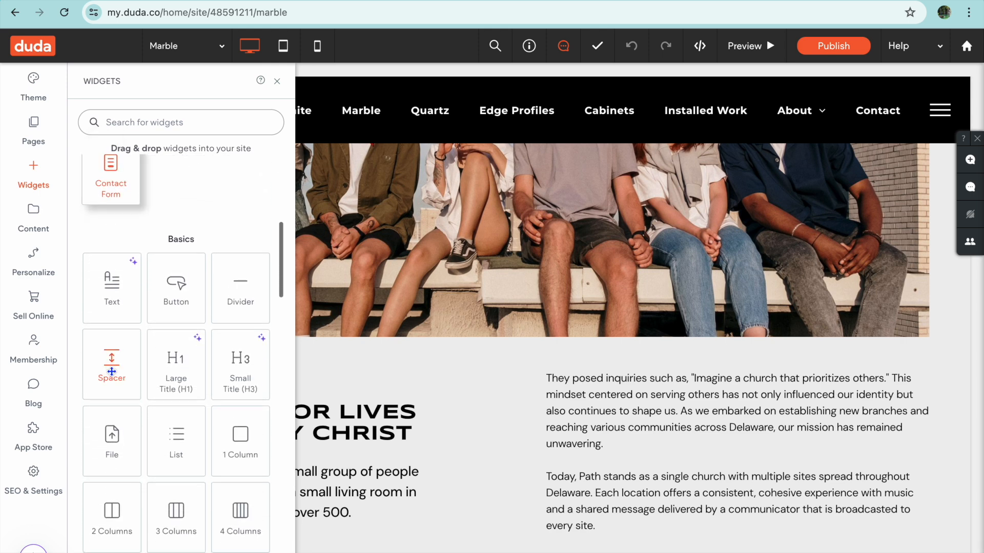
{"action": "scroll", "coordinate": [111, 371], "scroll_direction": "down", "scroll_amount": 8}
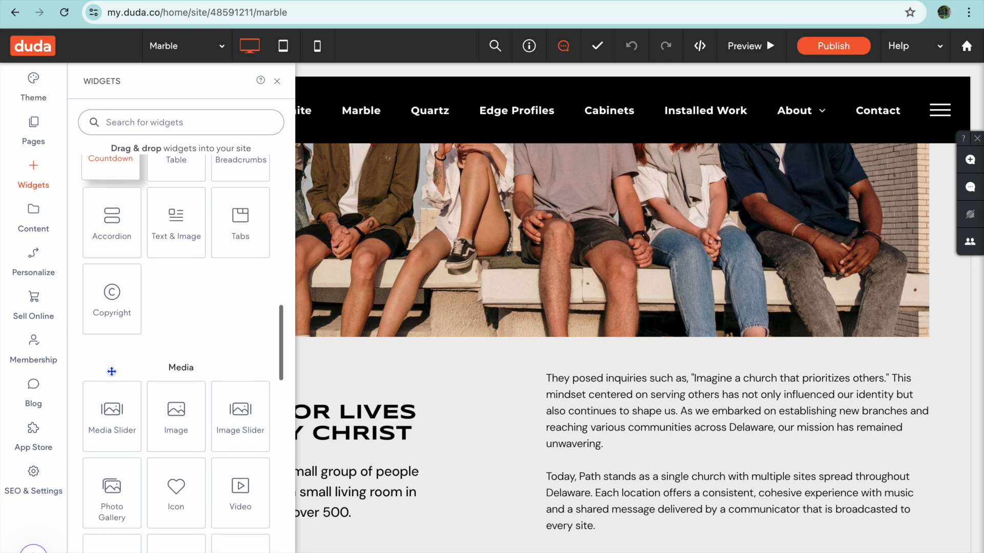
{"action": "scroll", "coordinate": [111, 371], "scroll_direction": "up", "scroll_amount": 2}
{"action": "scroll", "coordinate": [111, 371], "scroll_direction": "down", "scroll_amount": 8}
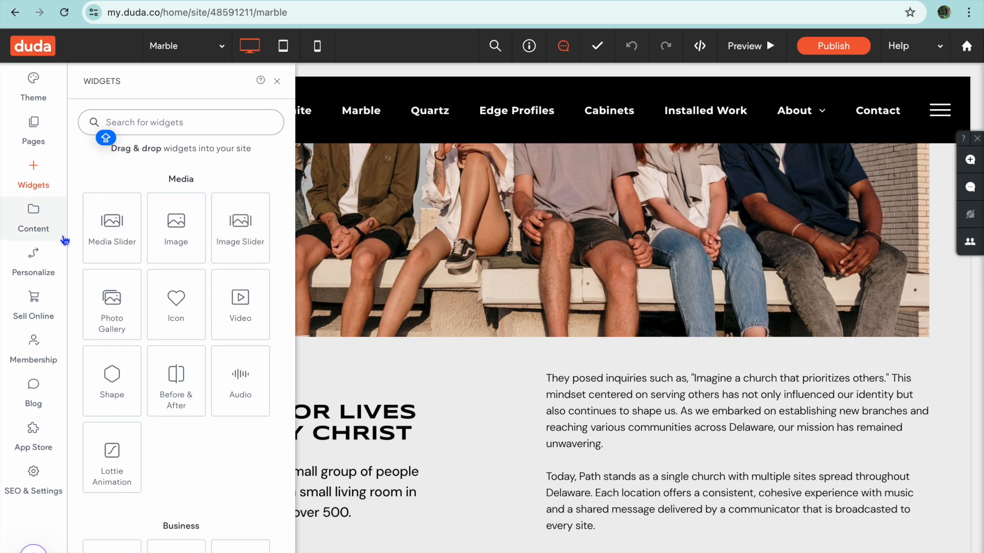
- View the site's Business Info in the content library and dismiss the Local Business Schema dialog
{"action": "left_click", "coordinate": [35, 220]}
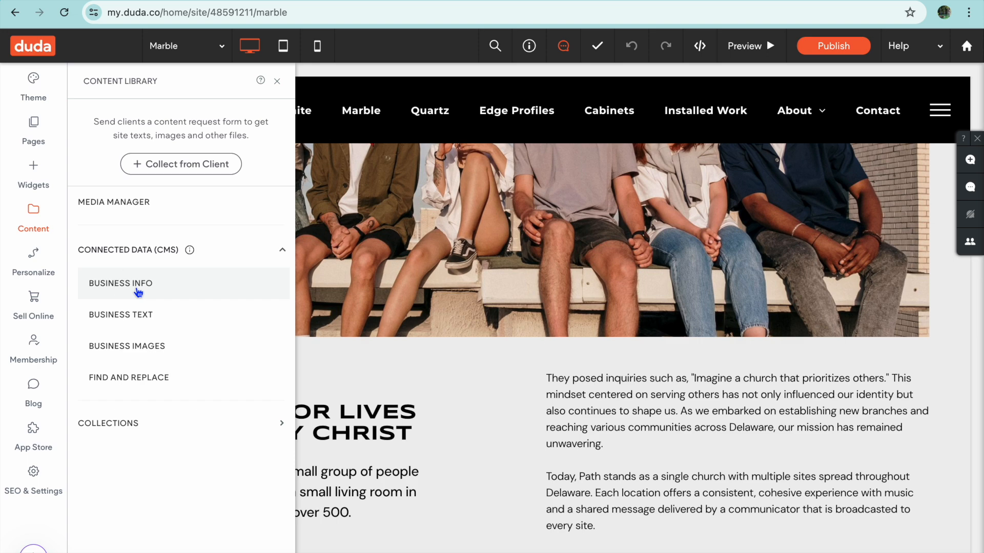
{"action": "left_click", "coordinate": [137, 293]}
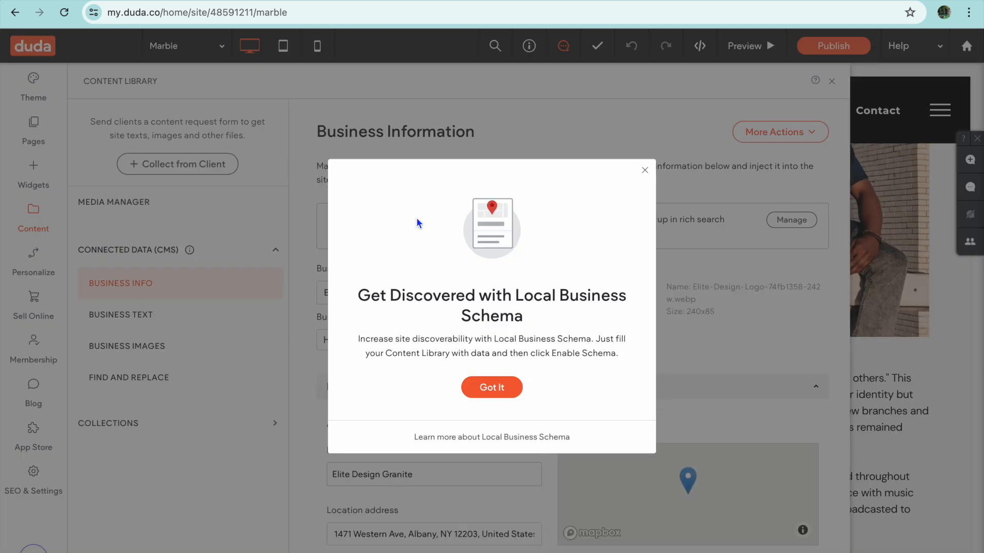
{"action": "left_click", "coordinate": [645, 171]}
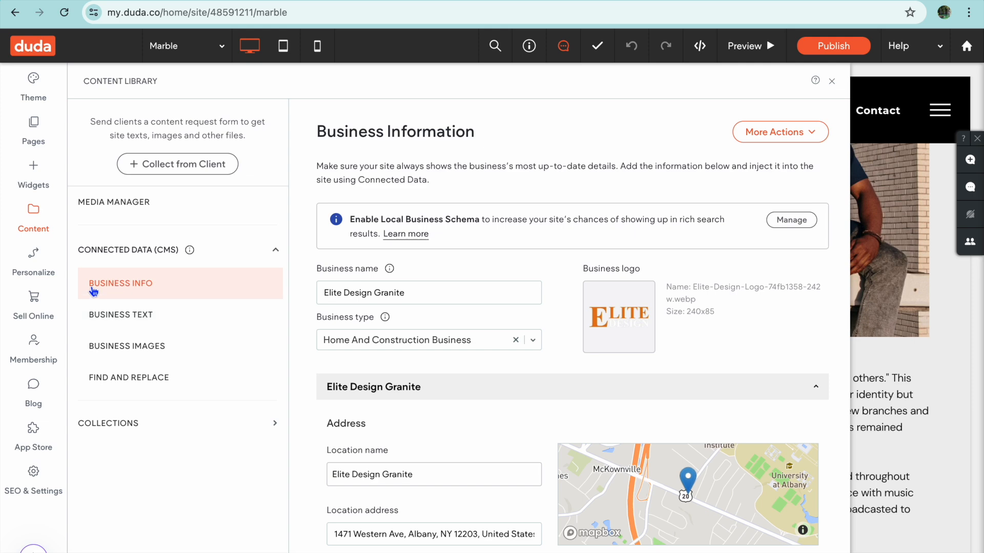
- Look at the Sell Online and Membership features and the list of existing blog posts
{"action": "left_click", "coordinate": [37, 309]}
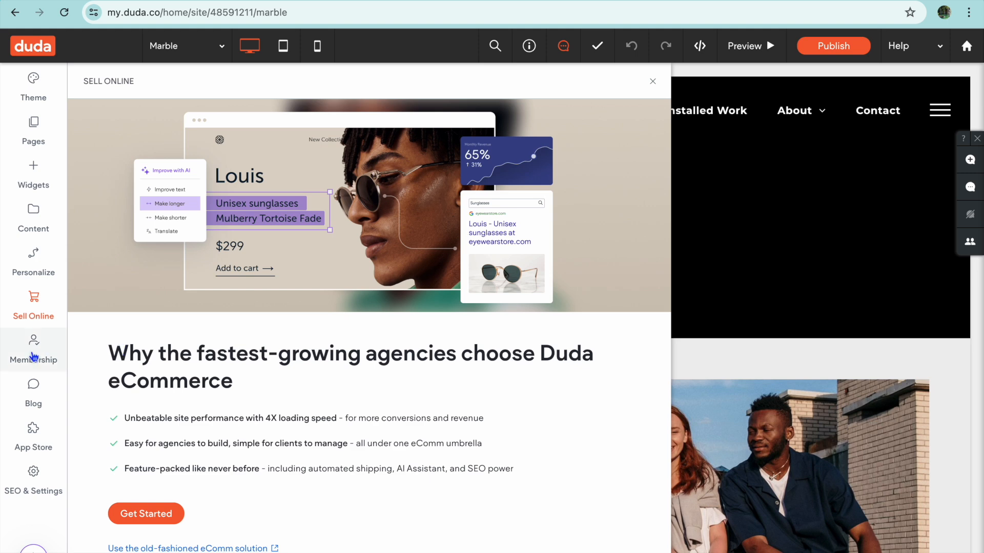
{"action": "left_click", "coordinate": [34, 354]}
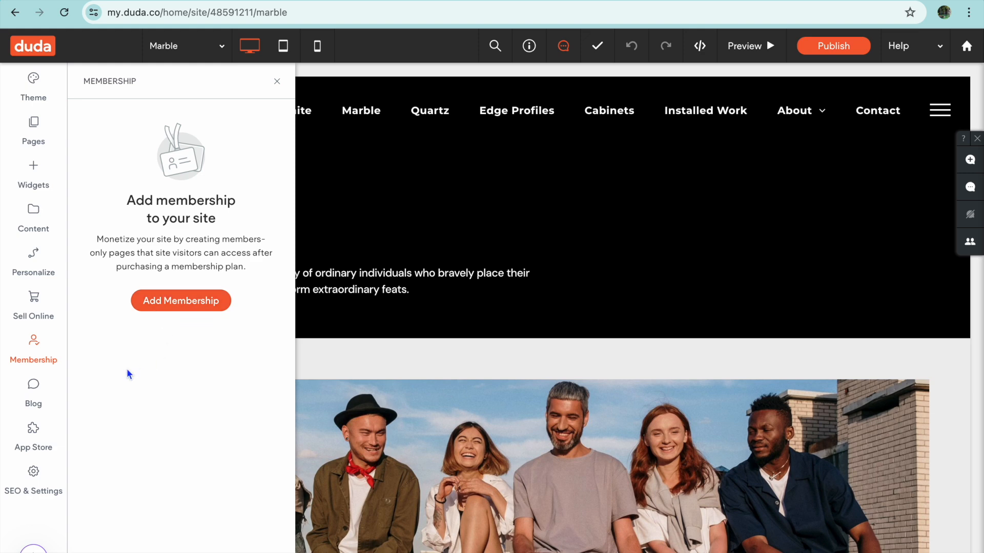
{"action": "left_click", "coordinate": [32, 392]}
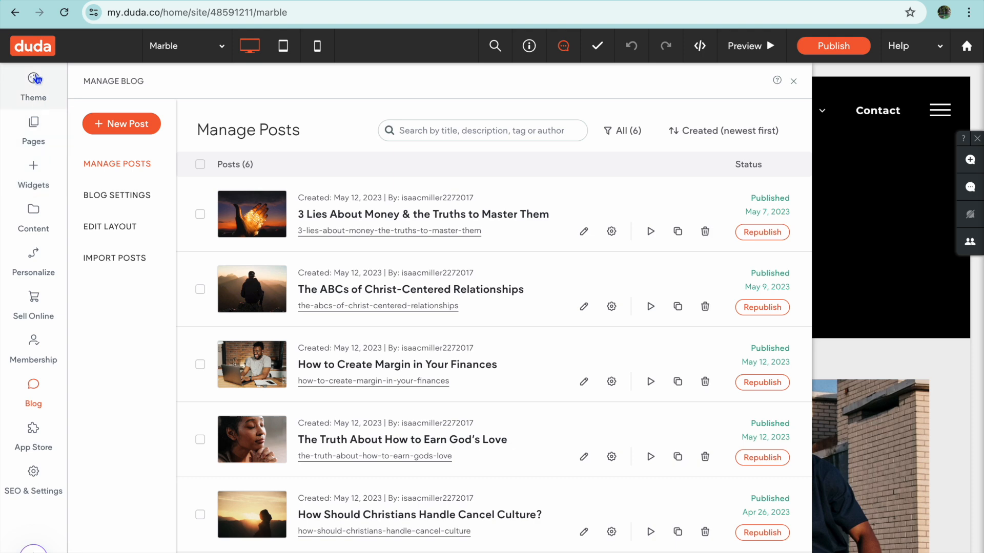
- View the site theme's color, button and text settings, then preview the Marble page
{"action": "left_click", "coordinate": [34, 86]}
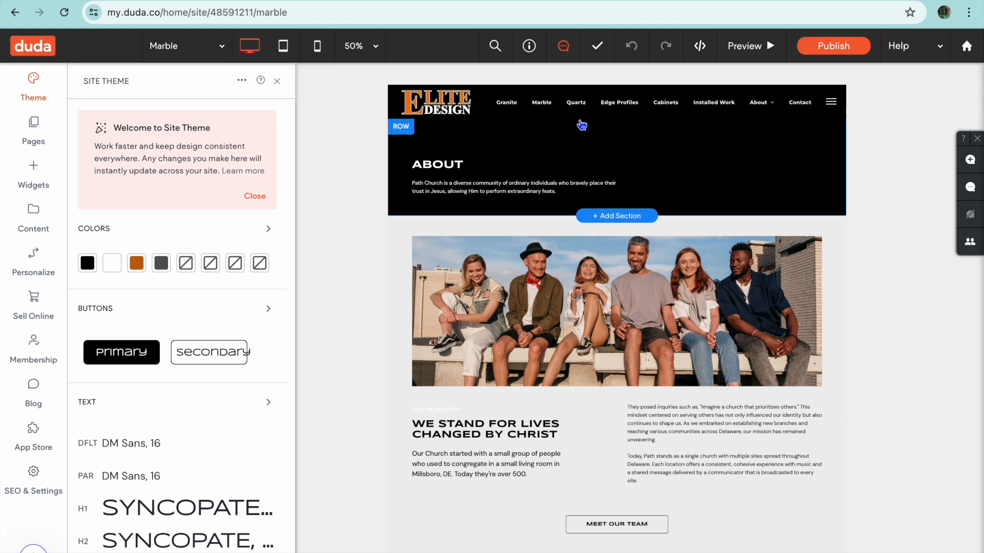
{"action": "left_click", "coordinate": [758, 47]}
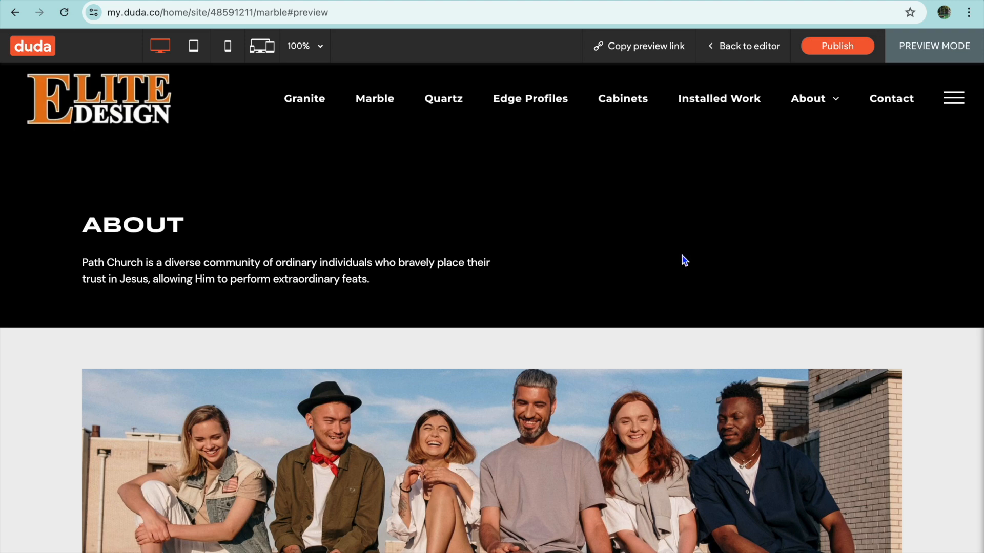
- Publish the site and save test2a7a7166.multiscreensite.com as its default domain
{"action": "scroll", "coordinate": [682, 259], "scroll_direction": "down", "scroll_amount": 15}
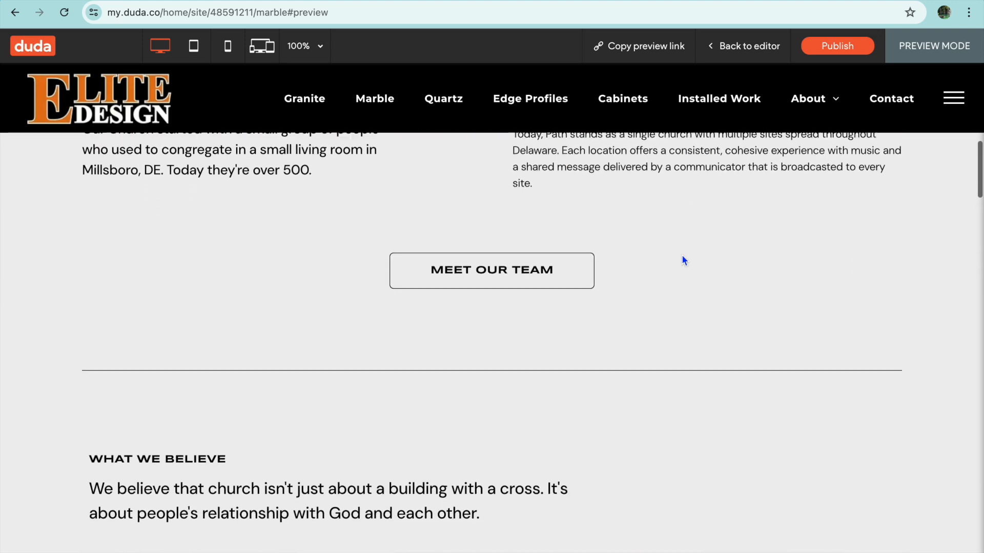
{"action": "scroll", "coordinate": [684, 260], "scroll_direction": "up", "scroll_amount": 15}
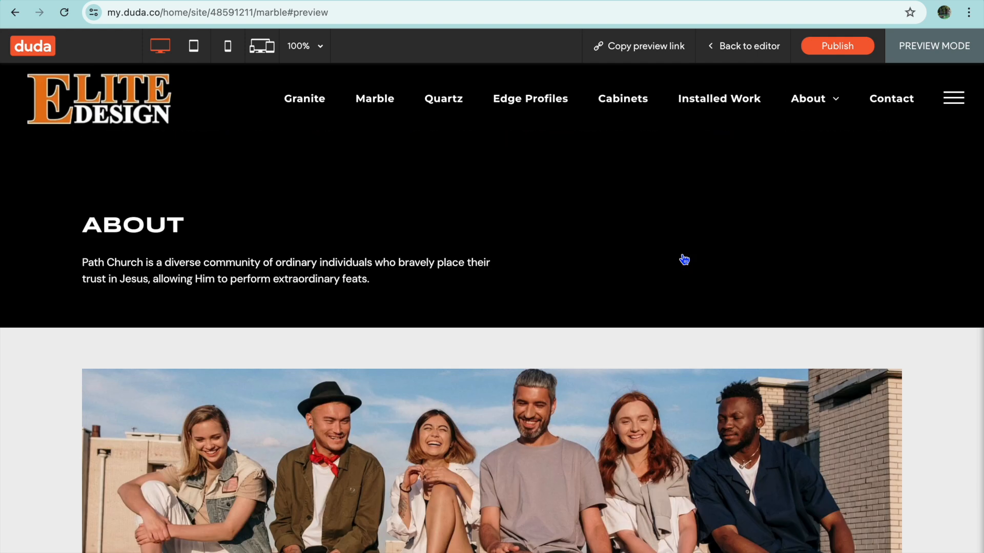
{"action": "left_click", "coordinate": [823, 47]}
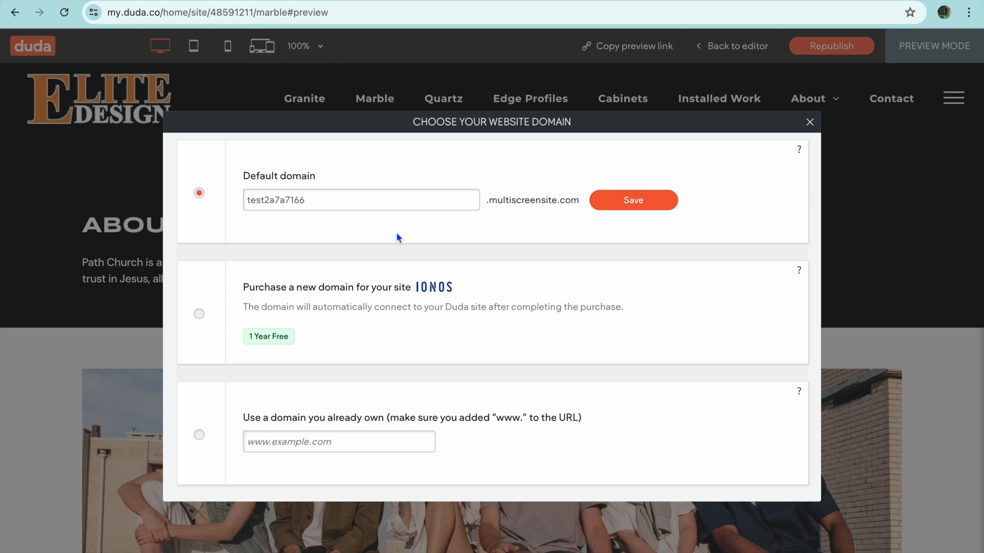
{"action": "left_click", "coordinate": [323, 201]}
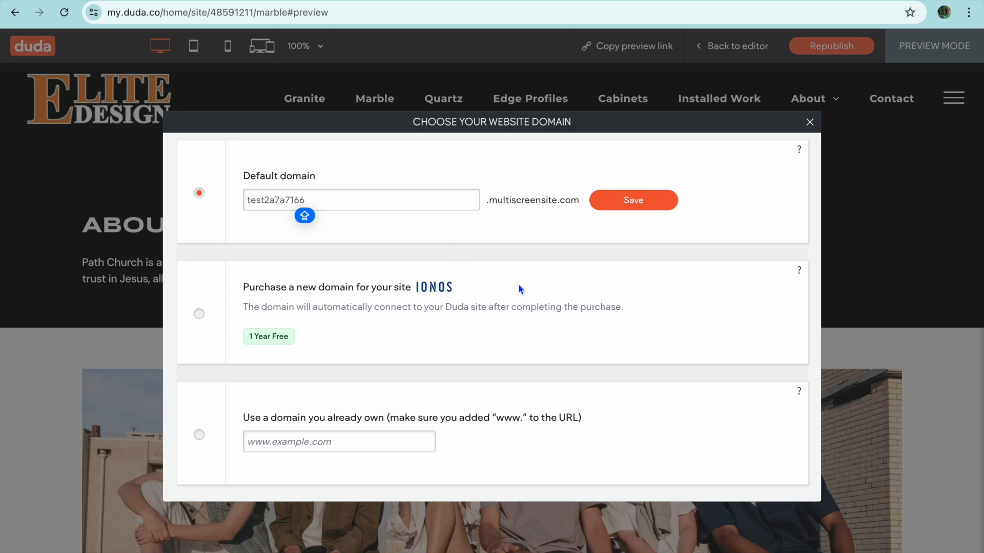
{"action": "left_click", "coordinate": [621, 200]}
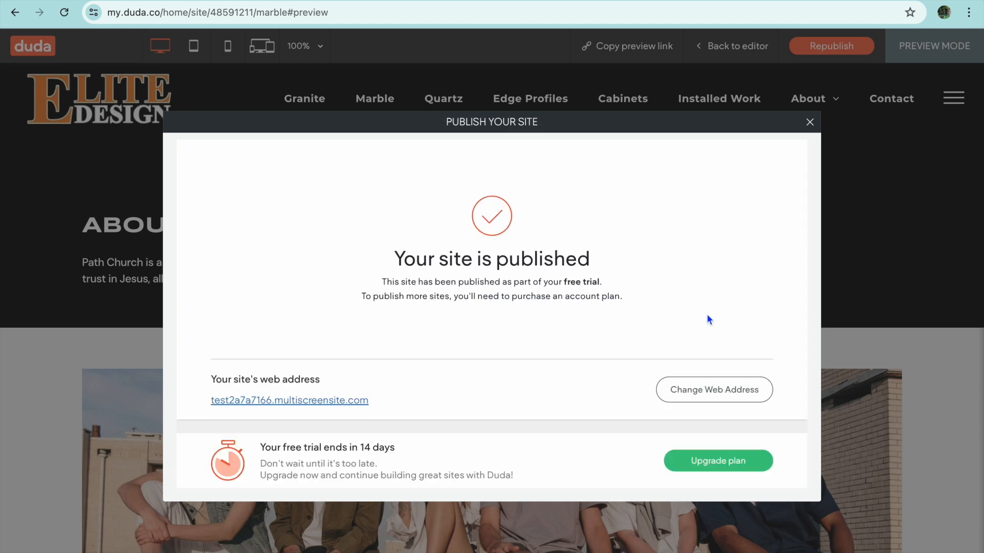
- Open the published site at its web address and look through the live home page's sections
{"action": "left_click", "coordinate": [365, 402]}
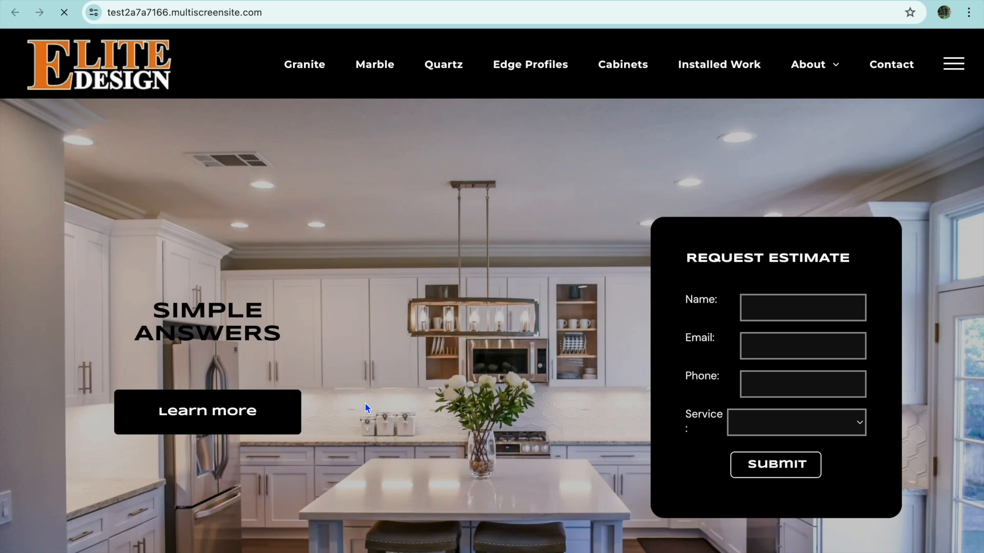
{"action": "scroll", "coordinate": [365, 403], "scroll_direction": "down", "scroll_amount": 5}
{"action": "scroll", "coordinate": [365, 408], "scroll_direction": "down", "scroll_amount": 15}
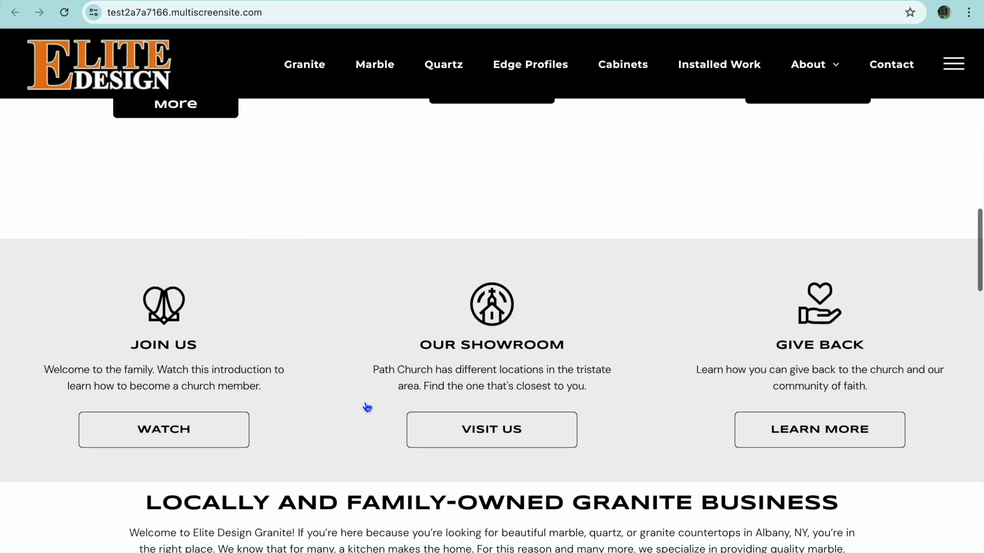
{"action": "scroll", "coordinate": [365, 402], "scroll_direction": "up", "scroll_amount": 20}
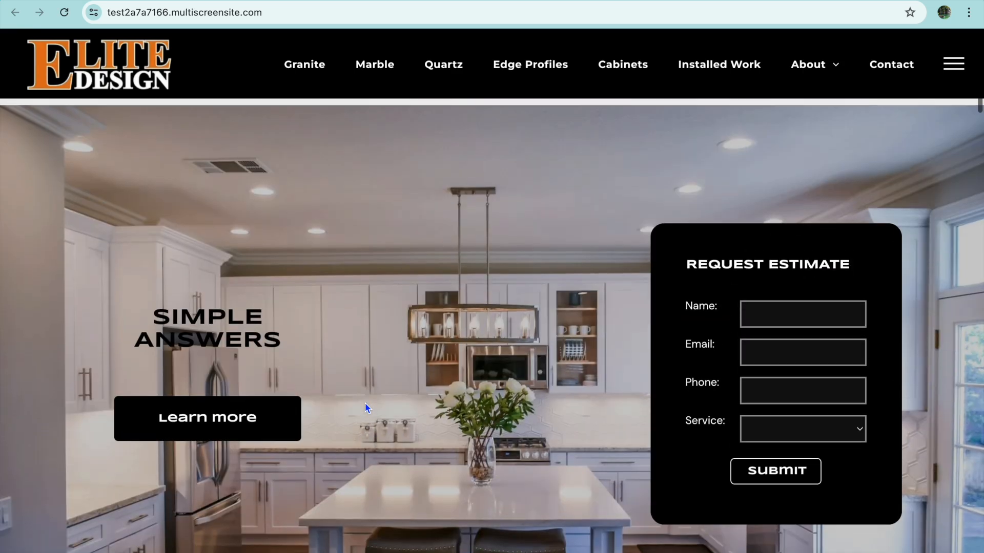